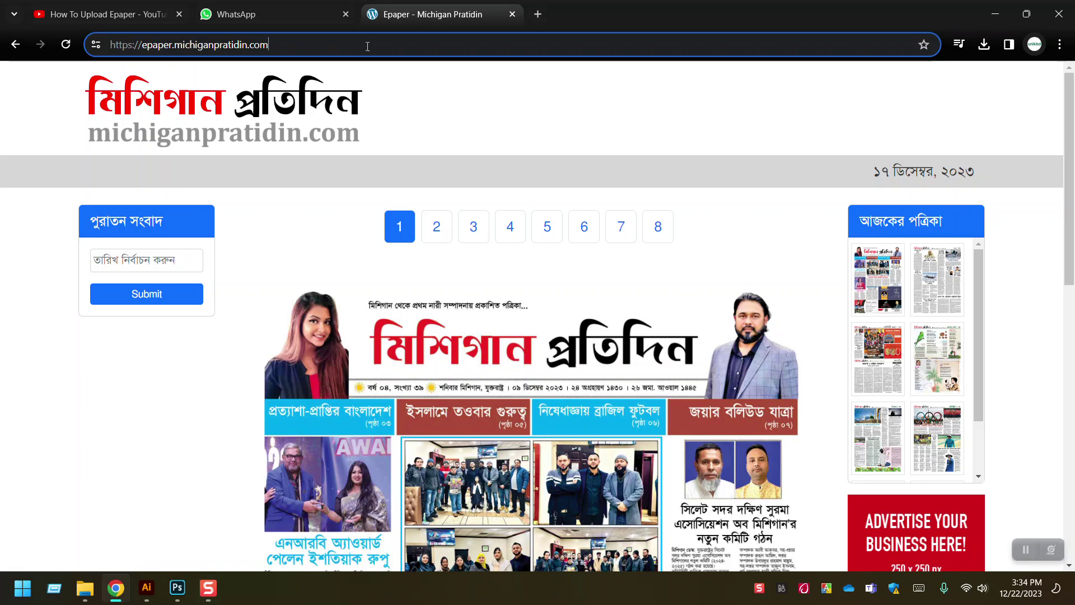
Step: Open the WordPress admin login page at epaper.michiganpratidin.com/wp-admin
{"action": "type", "text": "/wp"}
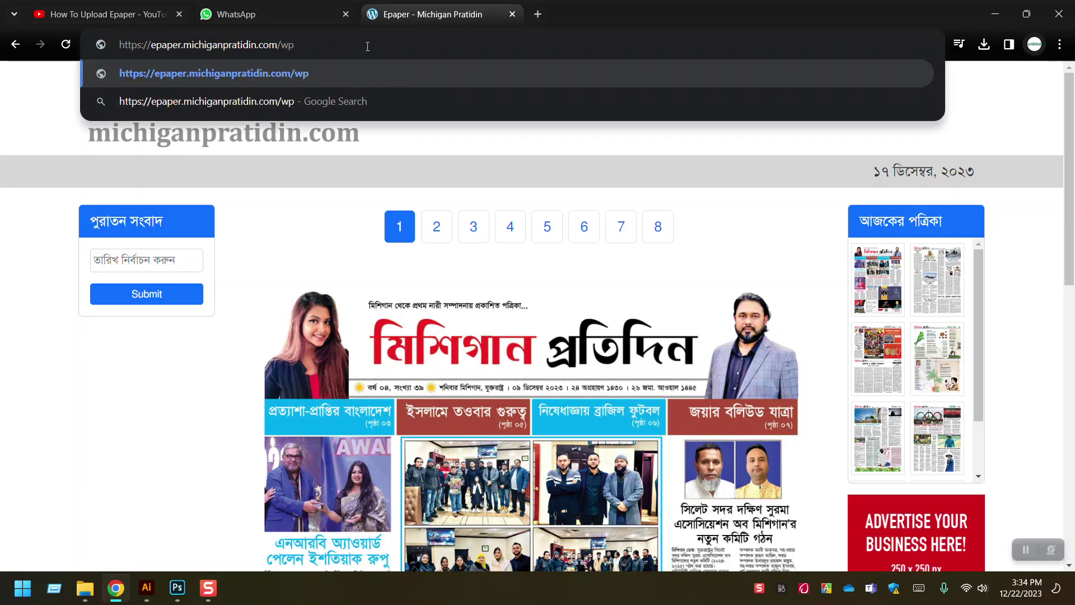
{"action": "type", "text": "-admin"}
{"action": "key", "text": "Return"}
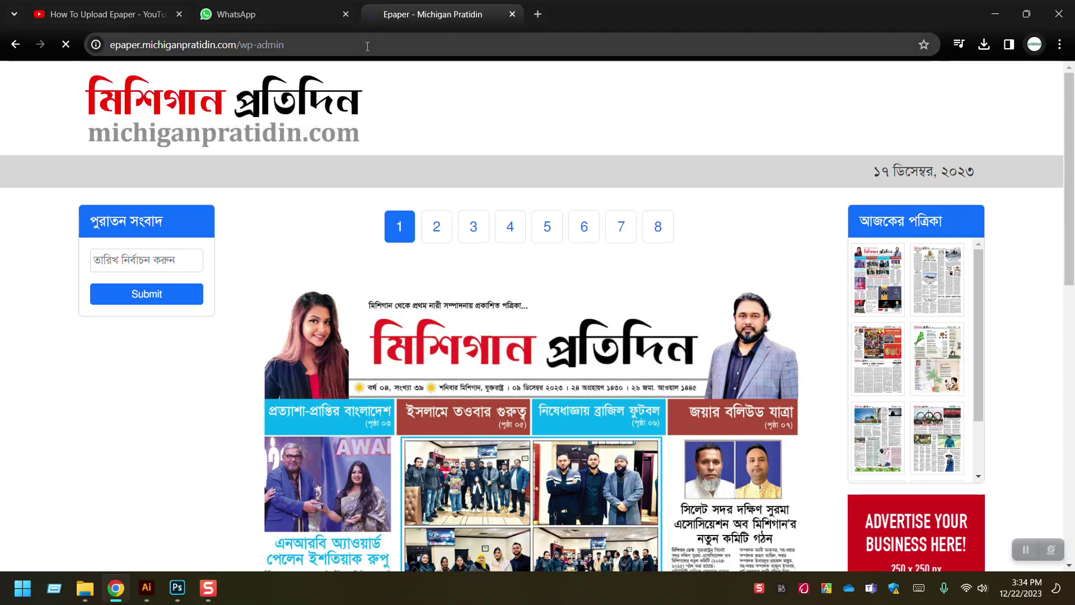
Step: Log in with the account username and password, and decline saving the password in the browser
{"action": "type", "text": "unikbd"}
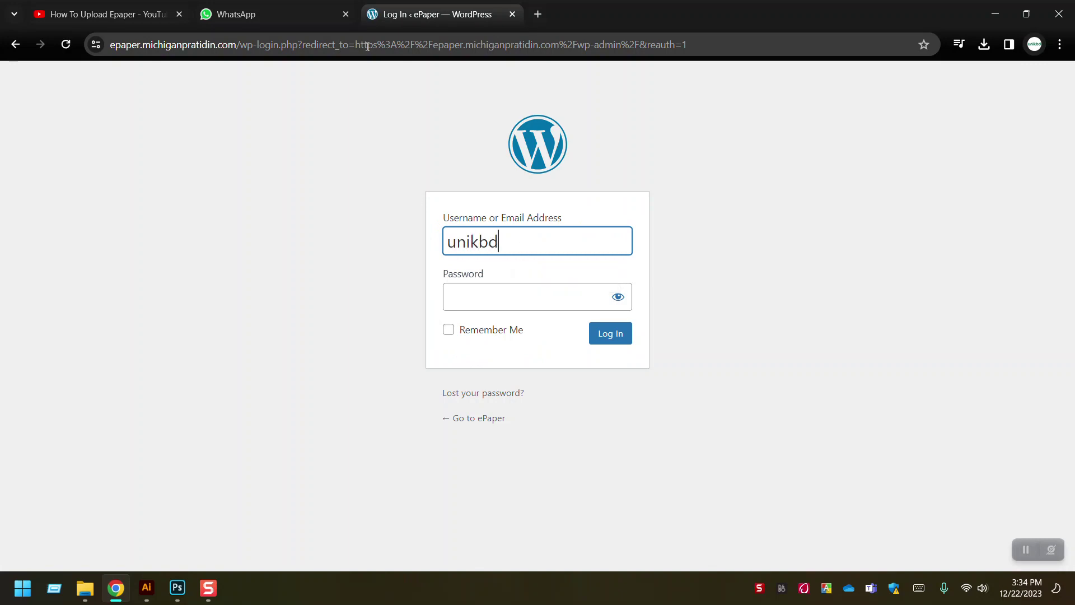
{"action": "key", "text": "Tab"}
{"action": "type", "text": "••••"}
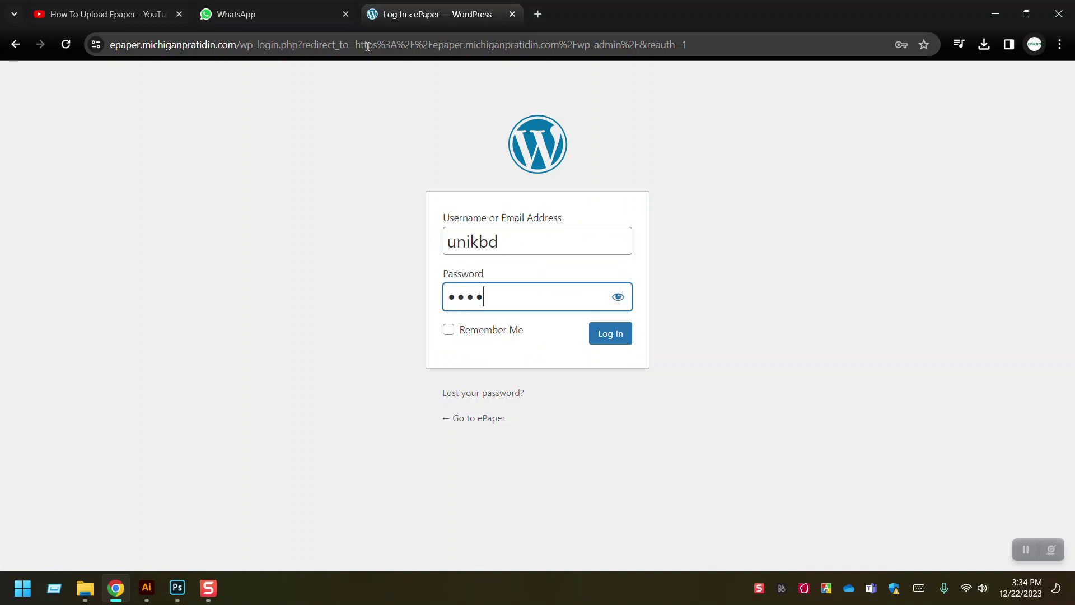
{"action": "type", "text": "••••••••"}
{"action": "key", "text": "Return"}
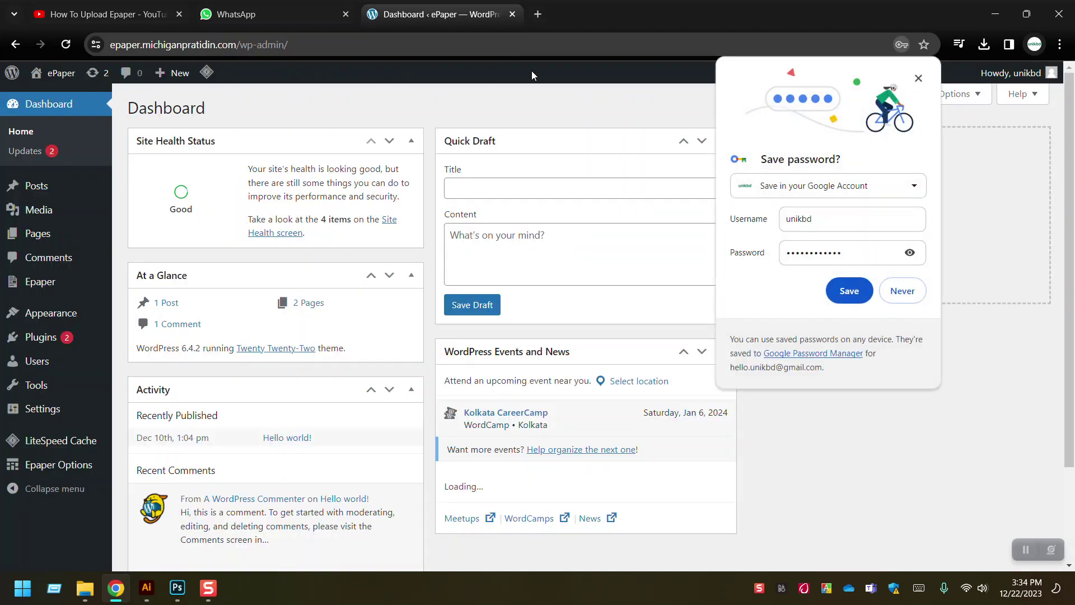
{"action": "left_click", "coordinate": [901, 291]}
Step: Open the list of existing Epaper entries from the dashboard
{"action": "mouse_move", "coordinate": [67, 306]}
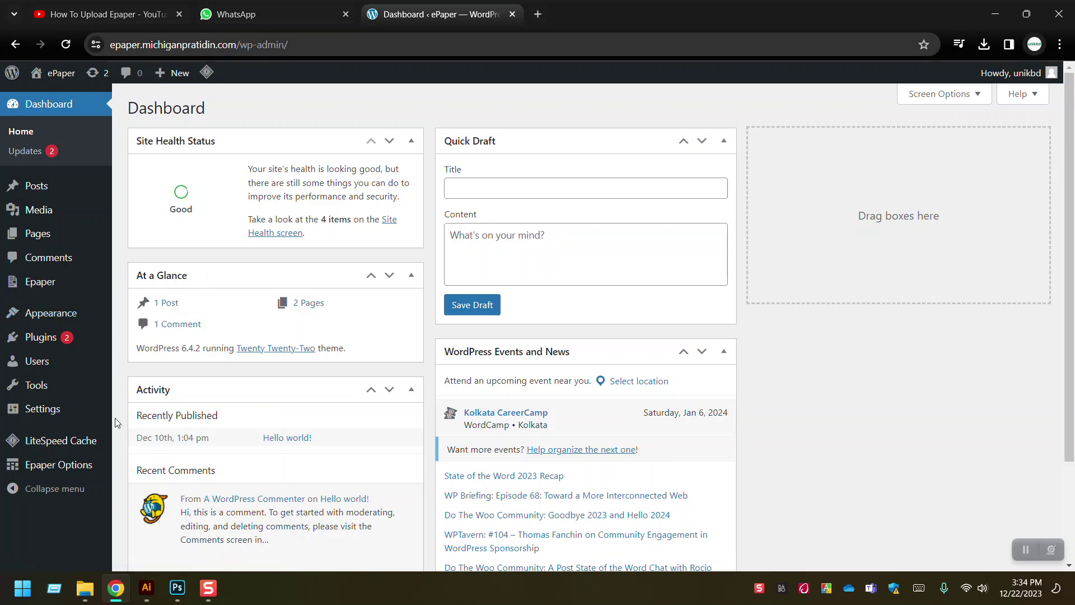
{"action": "mouse_move", "coordinate": [20, 281]}
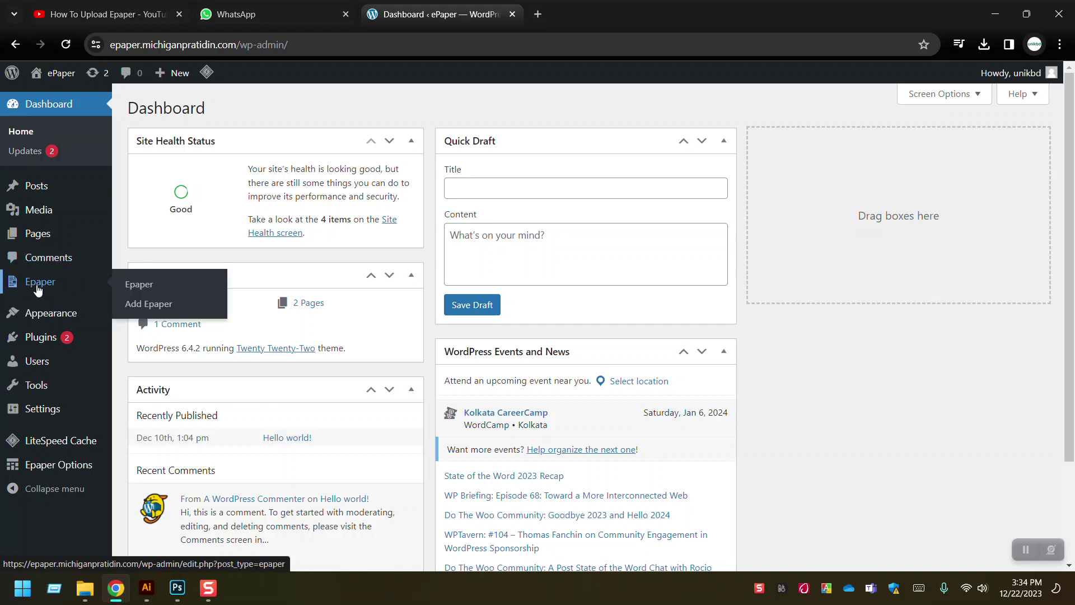
{"action": "left_click", "coordinate": [143, 285]}
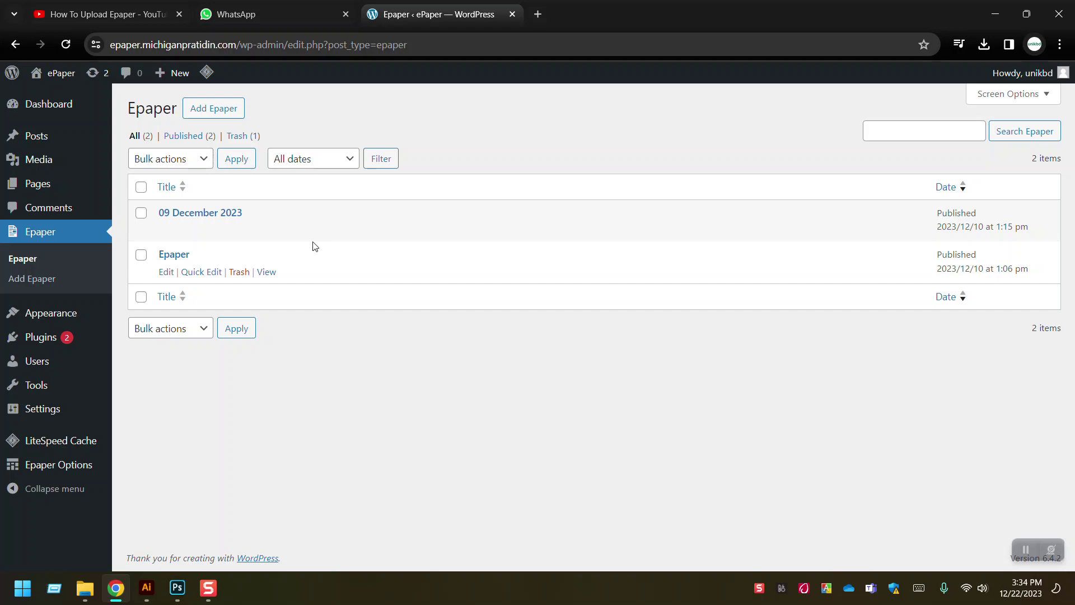
Step: Create a new Epaper and title it "16 December 2023"
{"action": "mouse_move", "coordinate": [172, 82]}
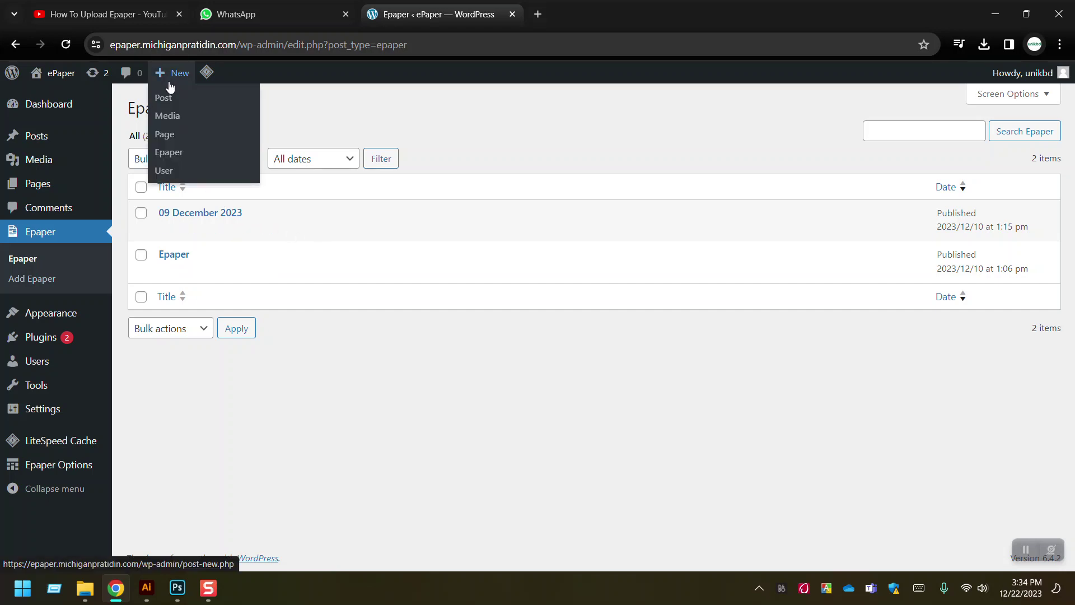
{"action": "left_click", "coordinate": [174, 157]}
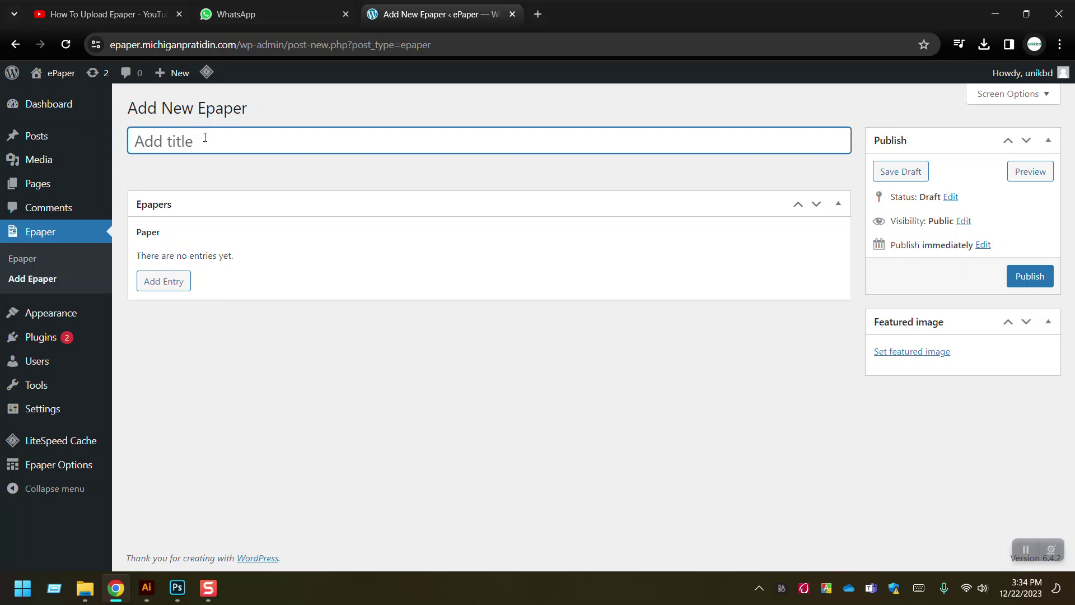
{"action": "type", "text": "16"}
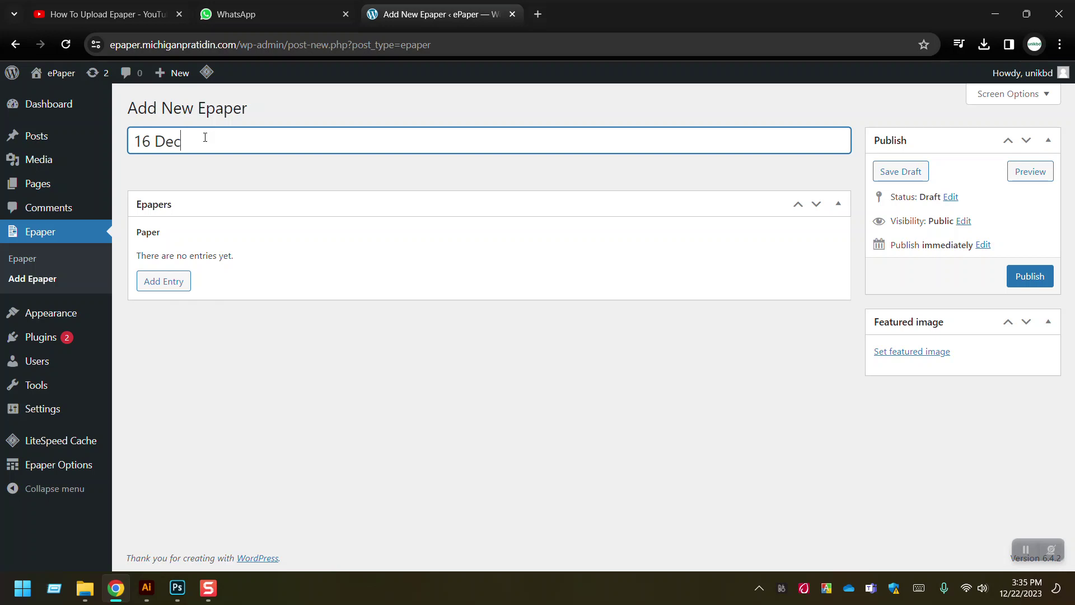
{"action": "type", "text": "December 2023"}
Step: Add eight Paper entries to the new Epaper, one for each newspaper page
{"action": "left_click", "coordinate": [174, 286]}
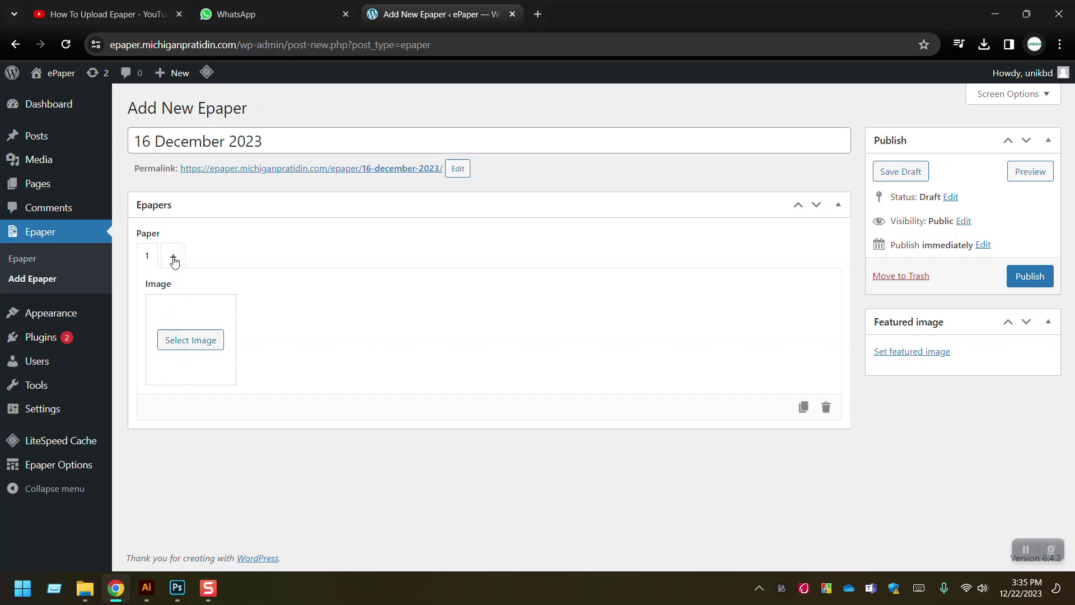
{"action": "left_click", "coordinate": [198, 257]}
{"action": "left_click", "coordinate": [222, 258]}
{"action": "left_click", "coordinate": [249, 258]}
{"action": "left_click", "coordinate": [277, 261]}
{"action": "left_click", "coordinate": [328, 257]}
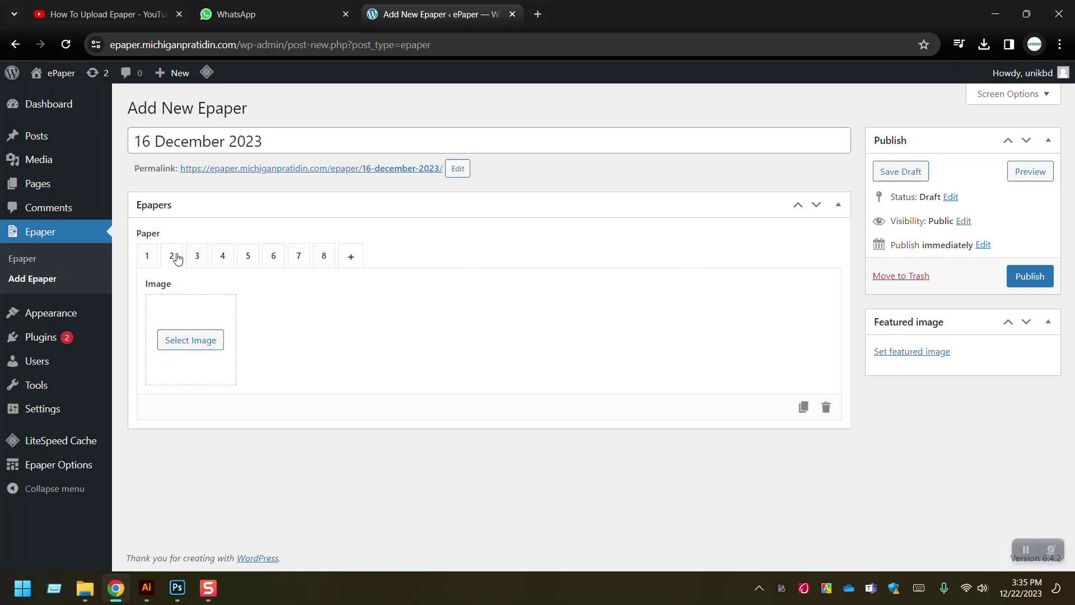
{"action": "left_click", "coordinate": [223, 260]}
Step: Upload the page images 1 to 8 from the epaper folder in Downloads to the media library
{"action": "left_click", "coordinate": [185, 340]}
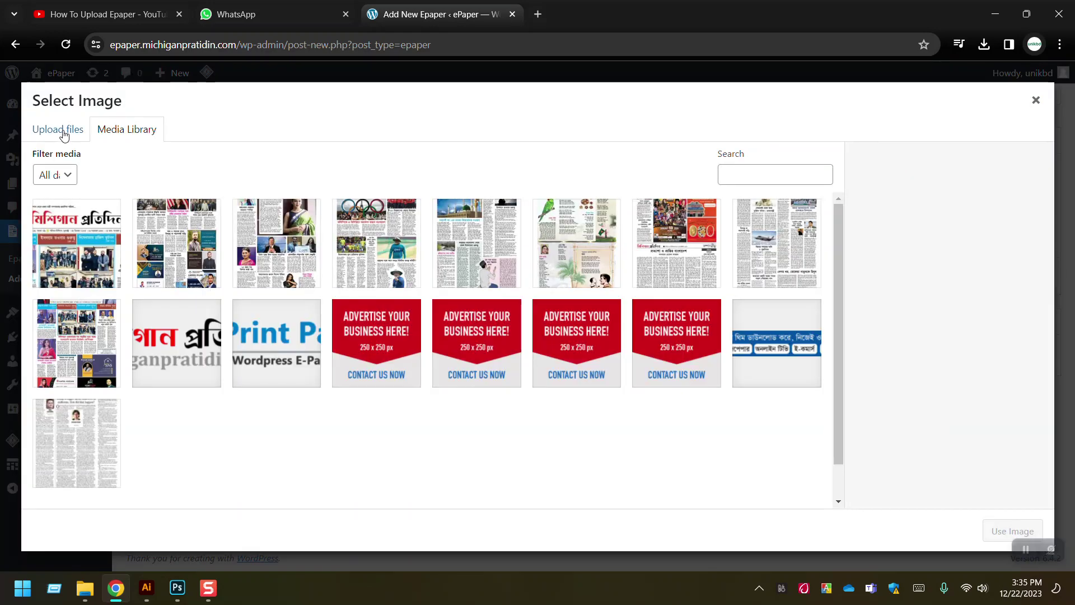
{"action": "left_click", "coordinate": [64, 133]}
{"action": "left_click", "coordinate": [551, 335]}
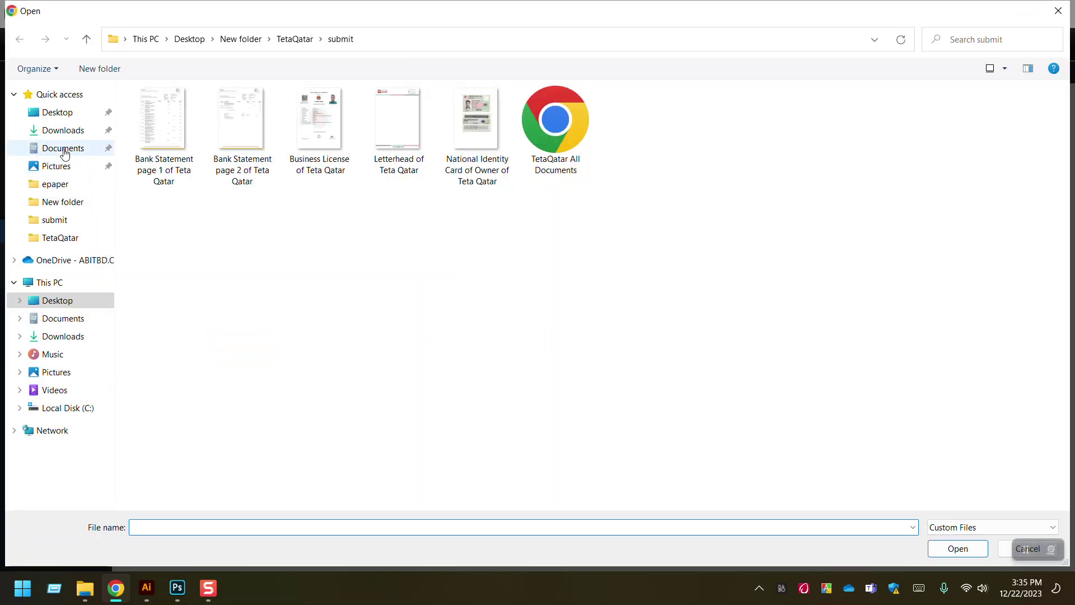
{"action": "left_click", "coordinate": [99, 132]}
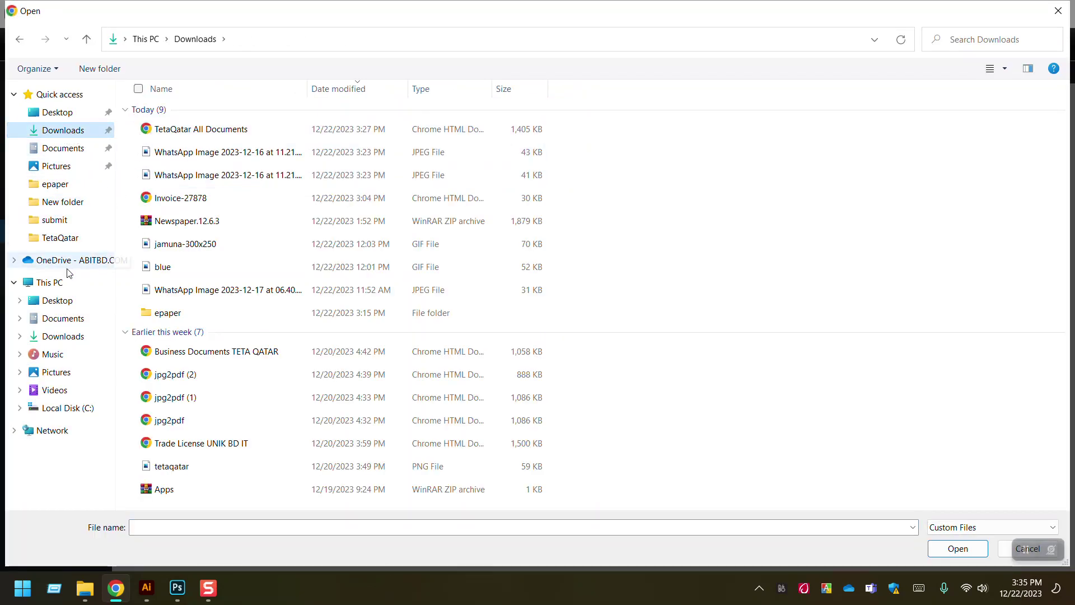
{"action": "left_click", "coordinate": [65, 184]}
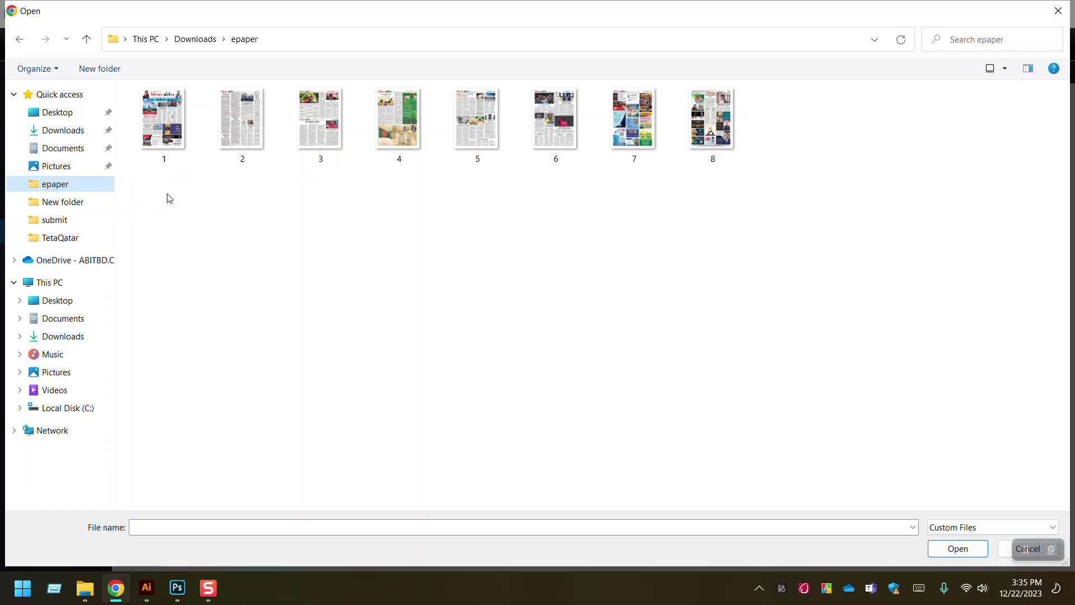
{"action": "left_click_drag", "start_coordinate": [189, 181], "coordinate": [755, 130]}
{"action": "left_click", "coordinate": [957, 548]}
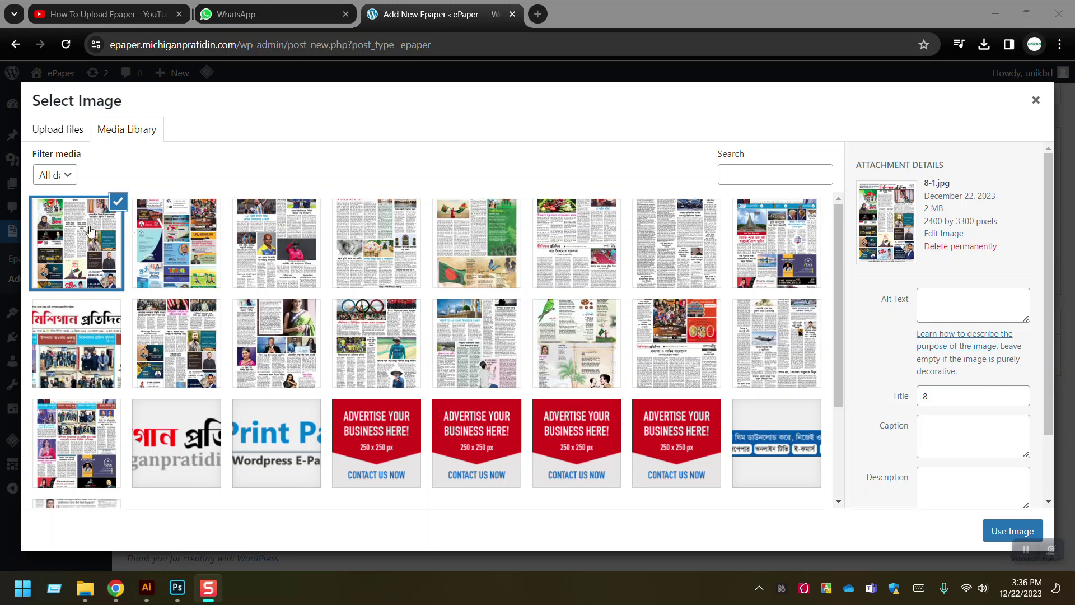
Step: Examine the attachment details of the newly uploaded page images to identify each image's page number
{"action": "left_click", "coordinate": [168, 231]}
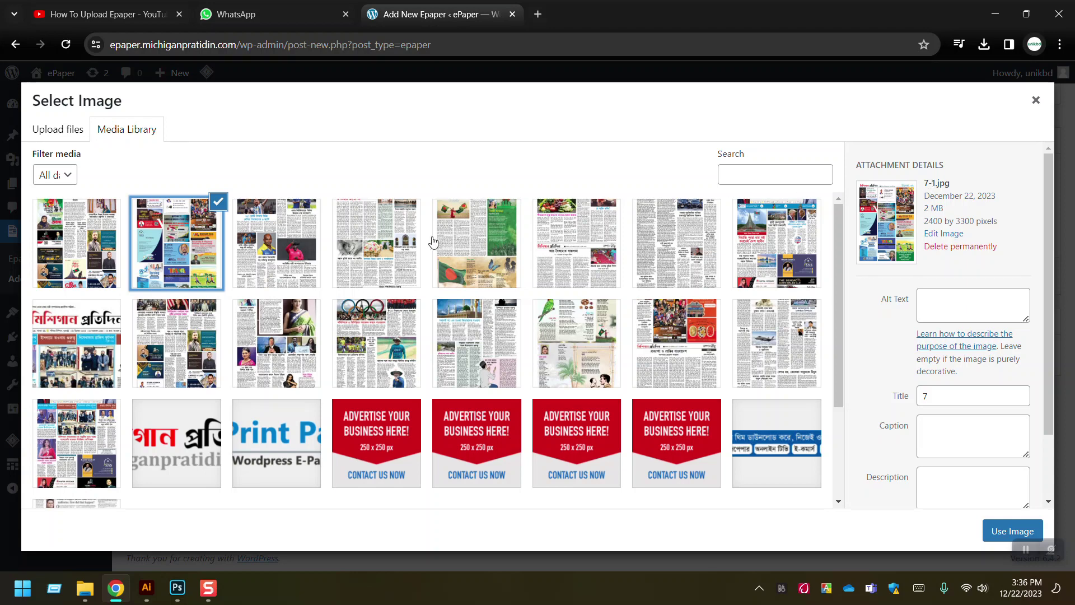
{"action": "scroll", "coordinate": [845, 272], "scroll_direction": "down", "scroll_amount": 2}
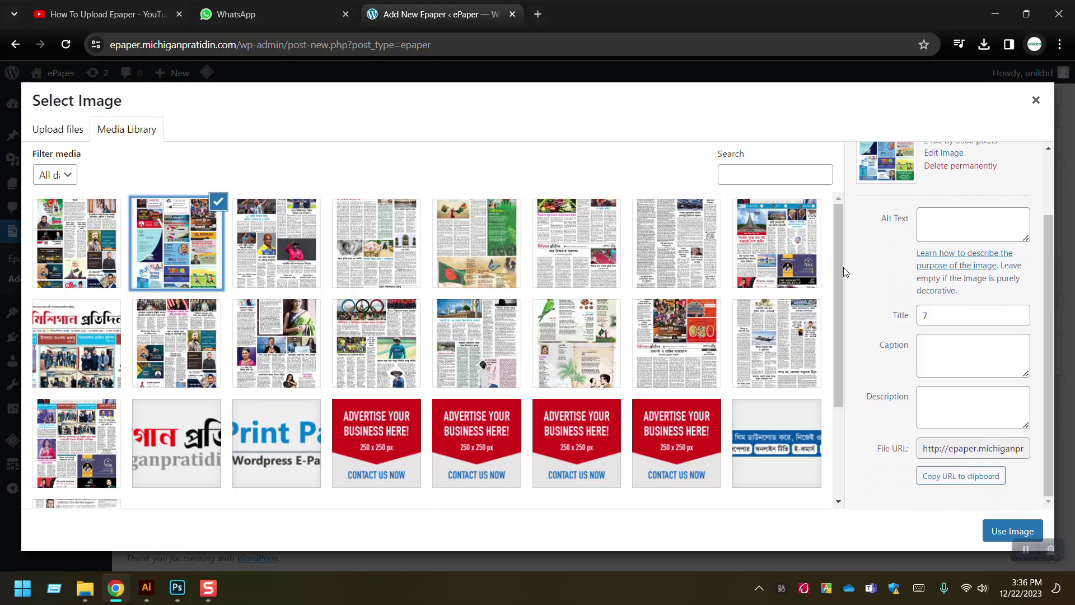
{"action": "left_click", "coordinate": [767, 234]}
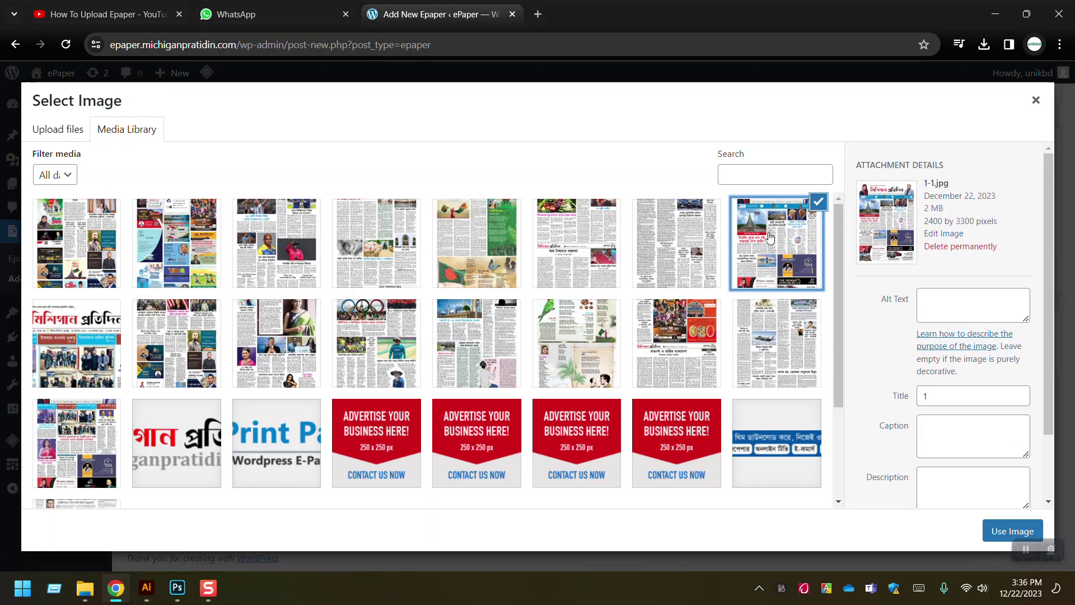
{"action": "left_click", "coordinate": [665, 238]}
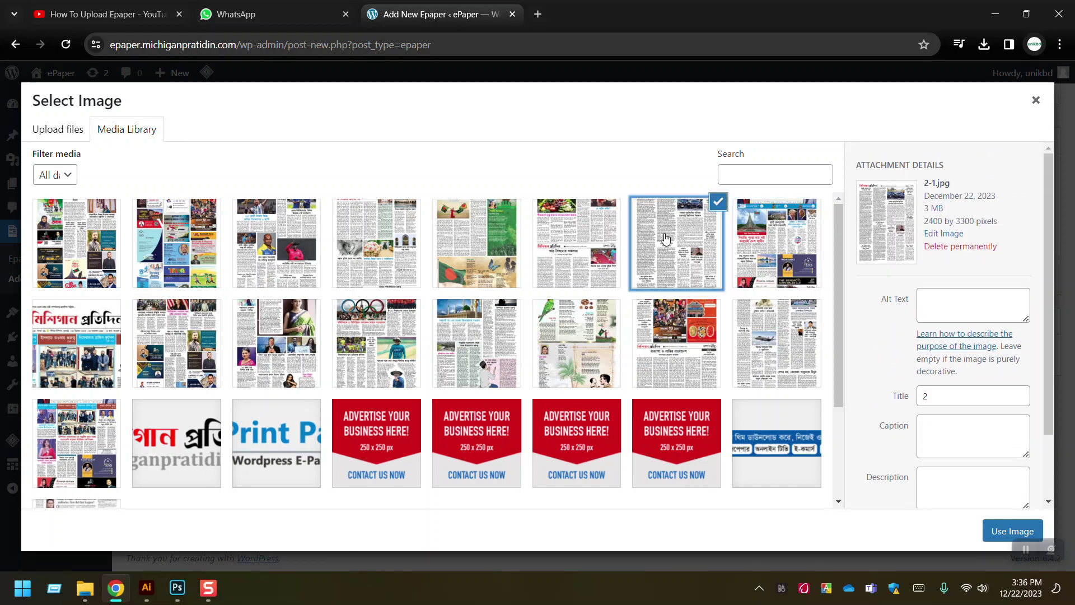
{"action": "left_click", "coordinate": [594, 235]}
{"action": "left_click", "coordinate": [461, 232]}
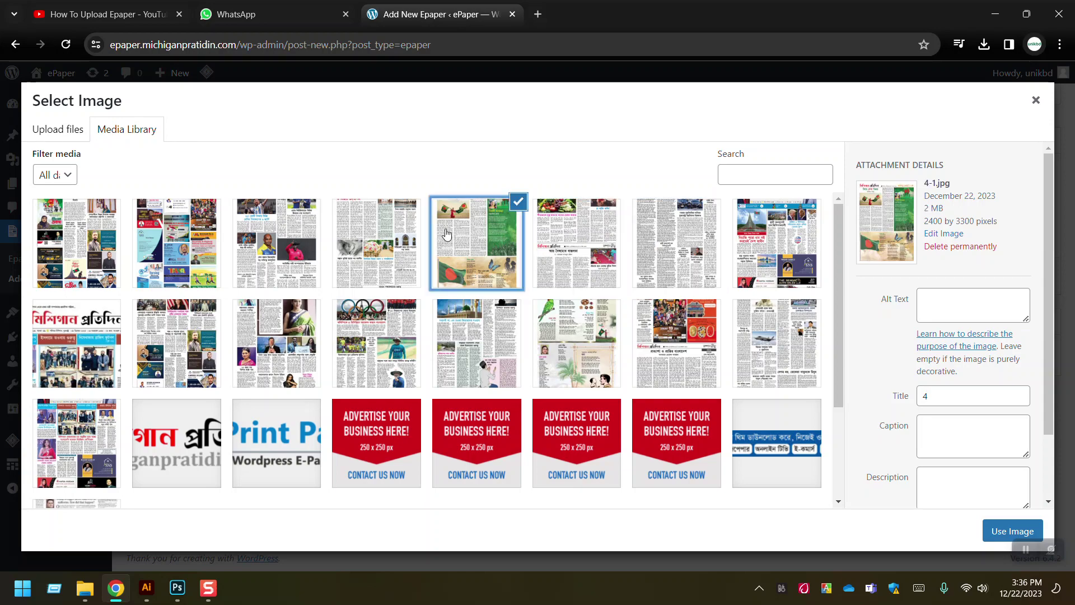
{"action": "left_click", "coordinate": [348, 233]}
{"action": "left_click", "coordinate": [314, 241]}
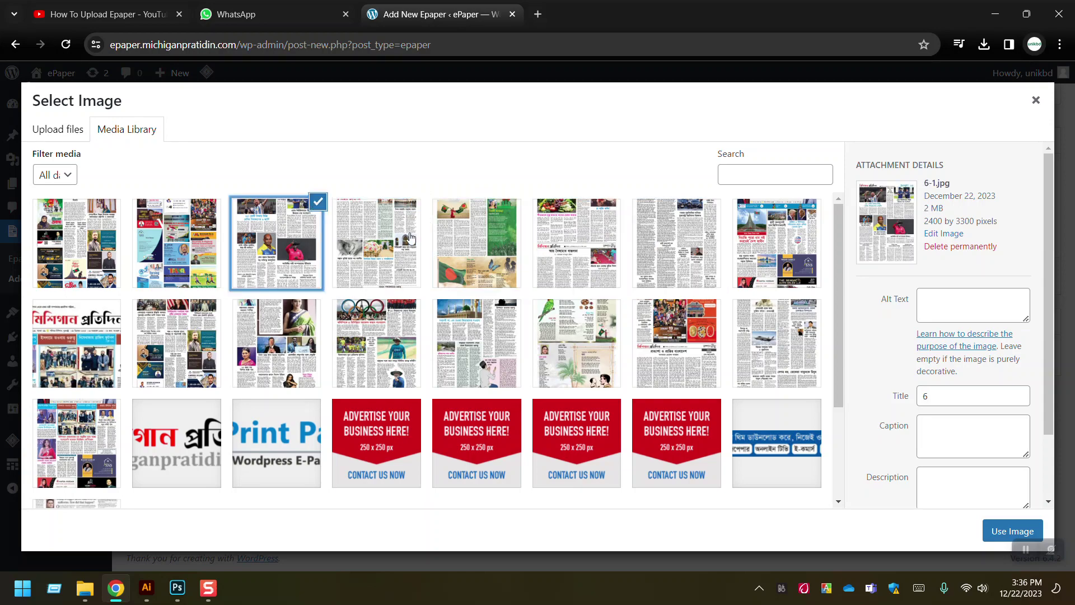
Step: Assign the image 1-1.jpg to Paper entry 1 and 2-1.jpg to Paper entry 2
{"action": "left_click", "coordinate": [752, 235]}
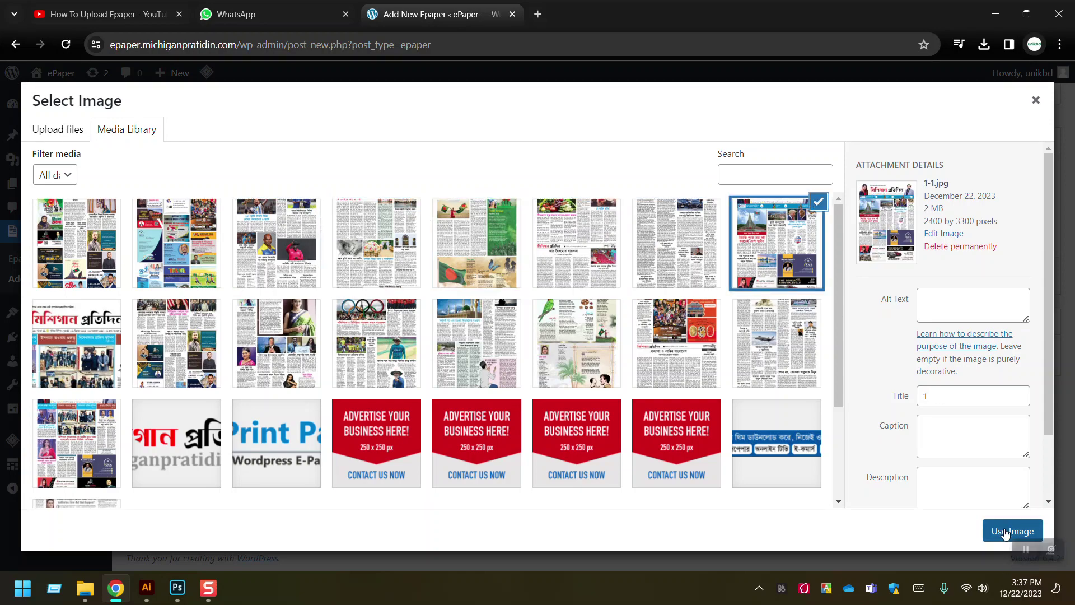
{"action": "left_click", "coordinate": [1008, 531]}
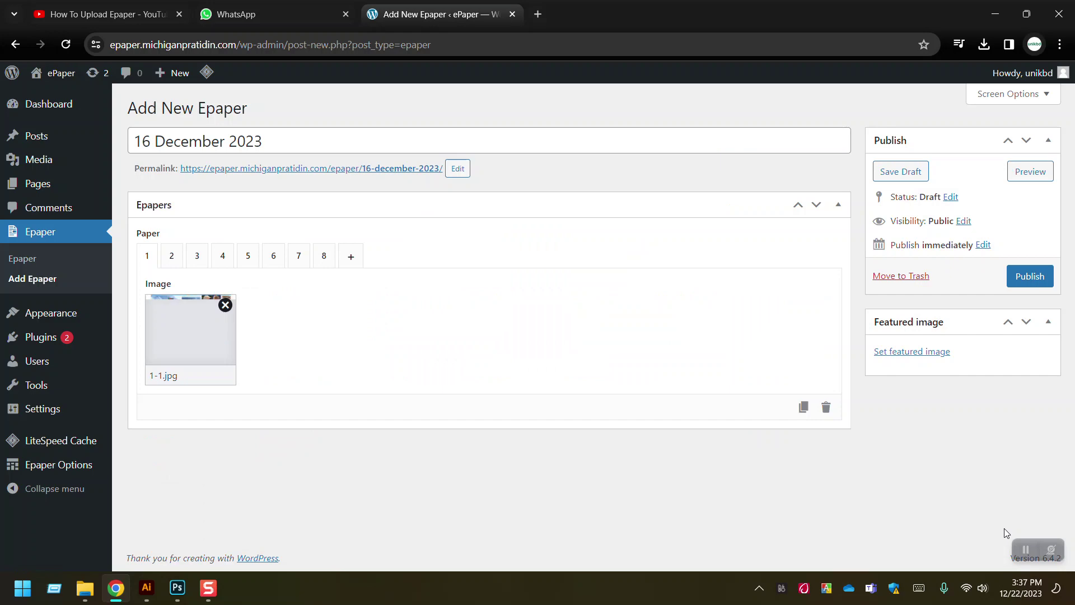
{"action": "left_click", "coordinate": [168, 255]}
{"action": "left_click", "coordinate": [190, 339]}
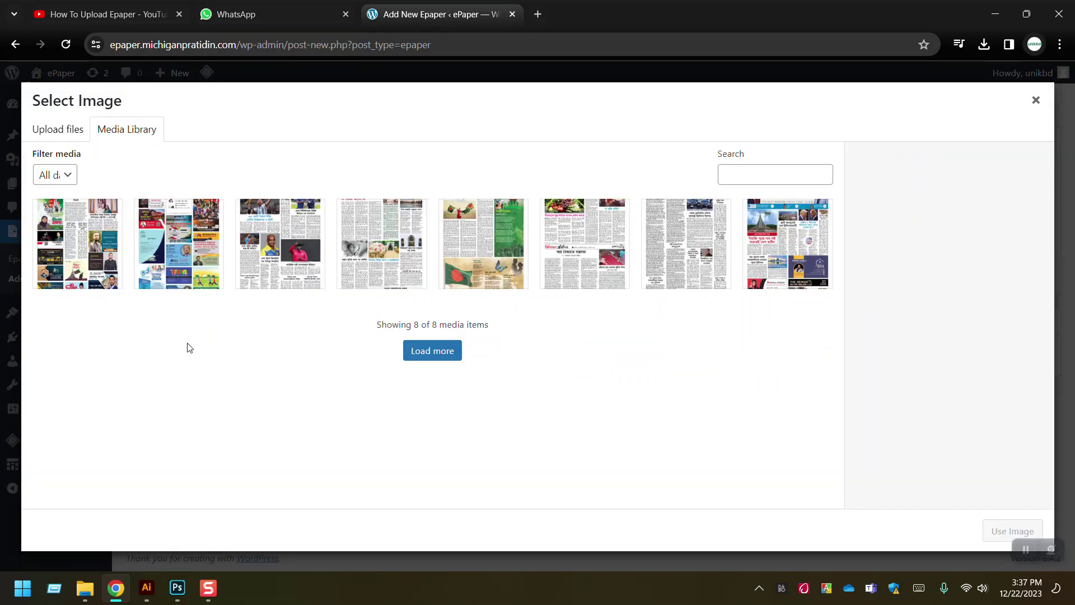
{"action": "left_click", "coordinate": [688, 239]}
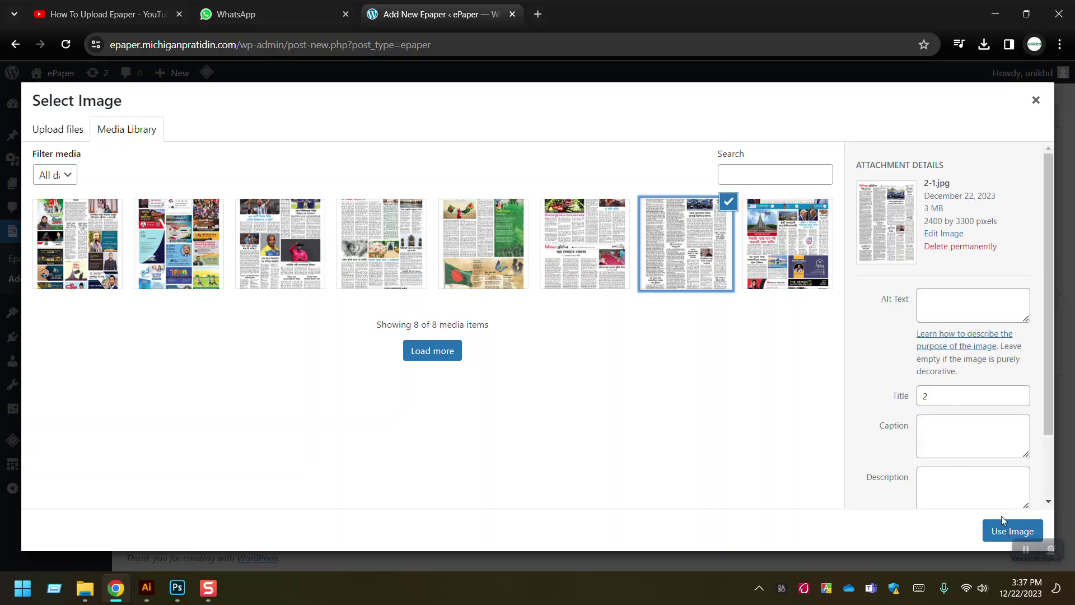
{"action": "left_click", "coordinate": [1001, 529]}
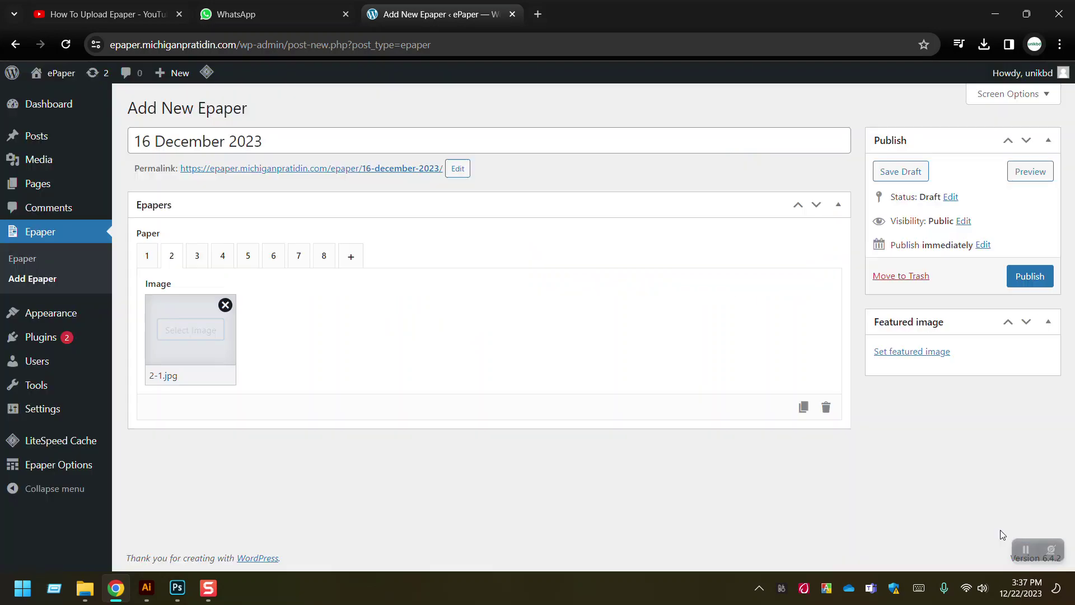
Step: Assign the image 3-1.jpg from the media library to Paper entry 3
{"action": "left_click", "coordinate": [196, 257]}
{"action": "left_click", "coordinate": [188, 340]}
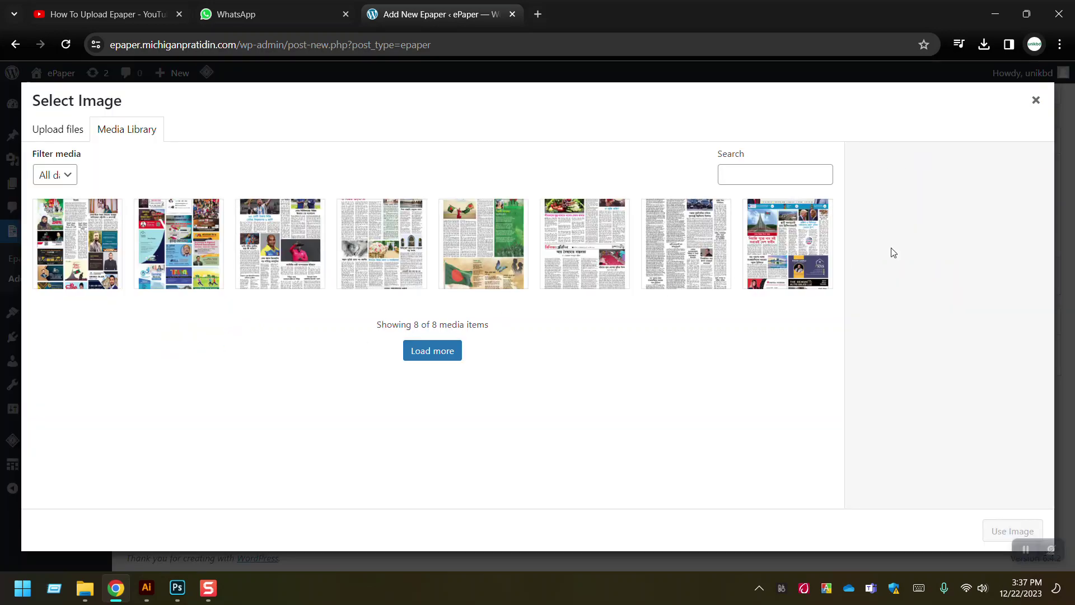
{"action": "left_click", "coordinate": [577, 224]}
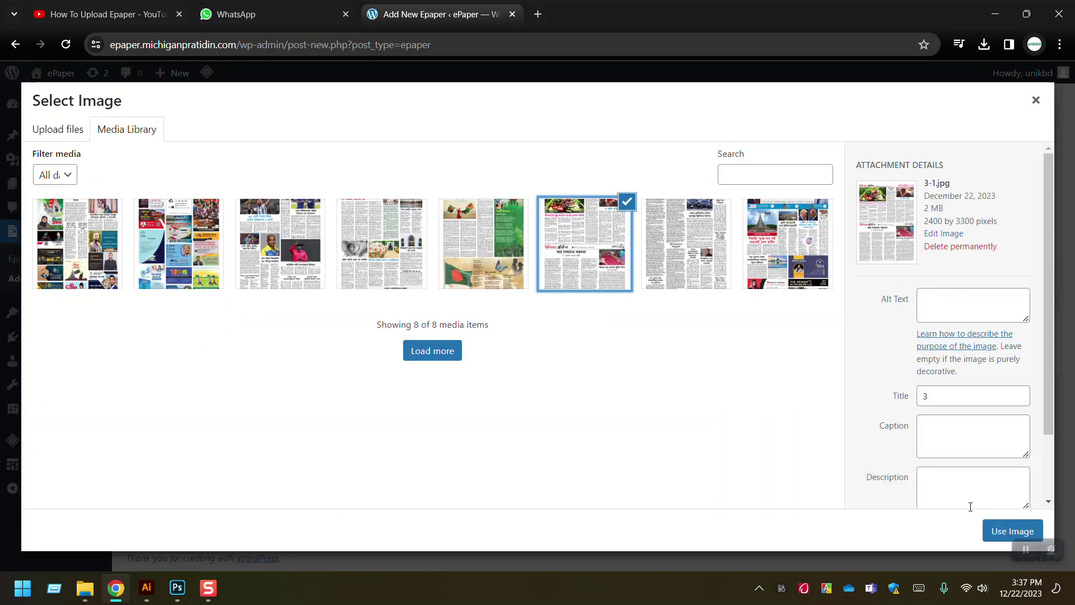
{"action": "left_click", "coordinate": [997, 532]}
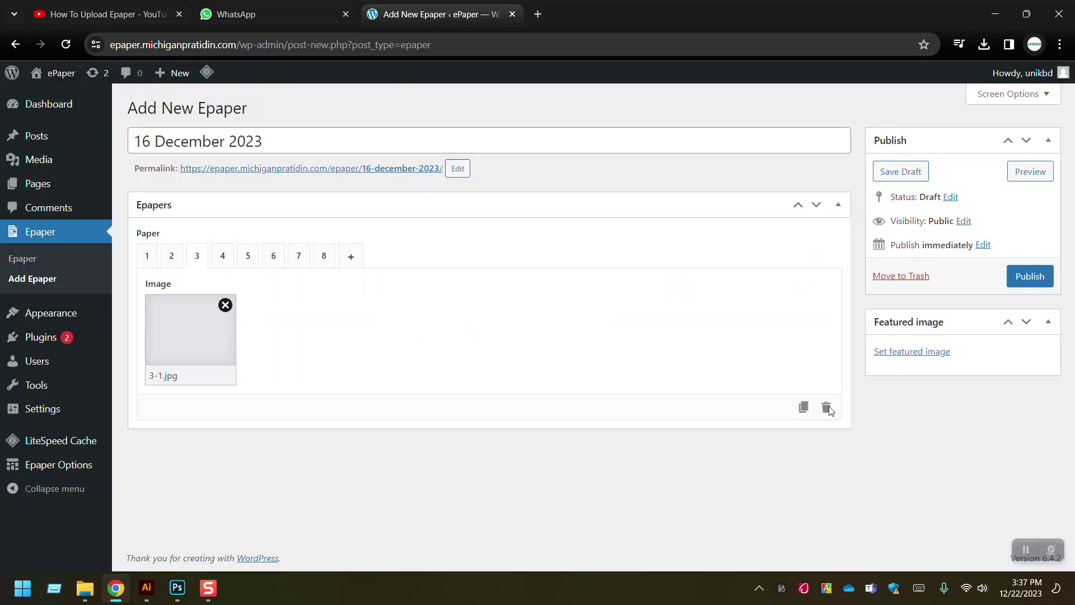
Step: Assign the image 4-1.jpg from the media library to Paper entry 4
{"action": "left_click", "coordinate": [222, 257]}
{"action": "left_click", "coordinate": [217, 339]}
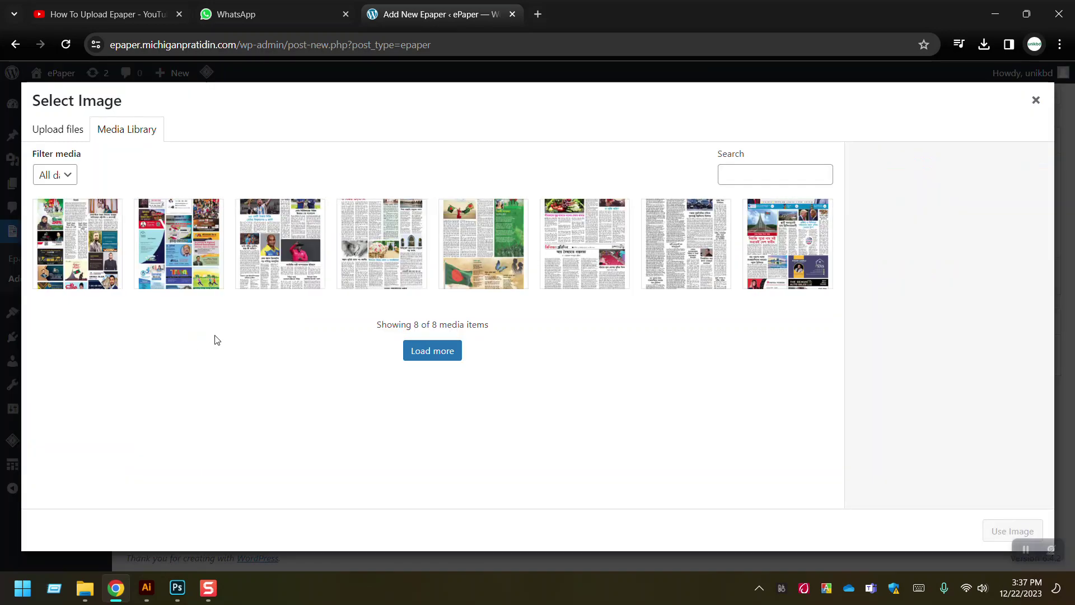
{"action": "left_click", "coordinate": [464, 238]}
{"action": "left_click", "coordinate": [985, 529]}
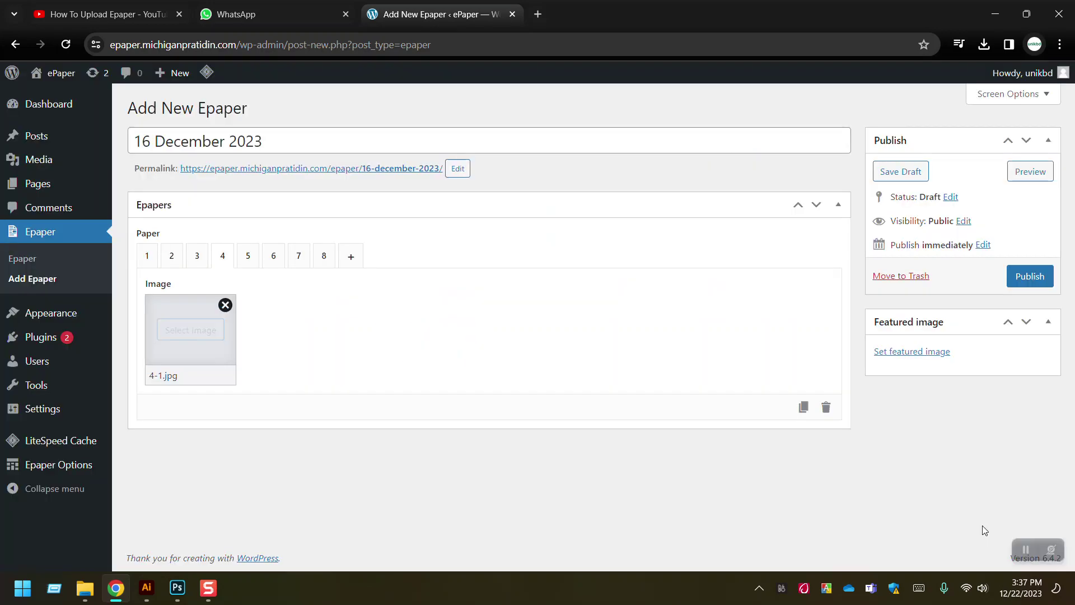
Step: Assign the image 5-1.jpg from the media library to Paper entry 5
{"action": "left_click", "coordinate": [250, 256]}
{"action": "left_click", "coordinate": [190, 338]}
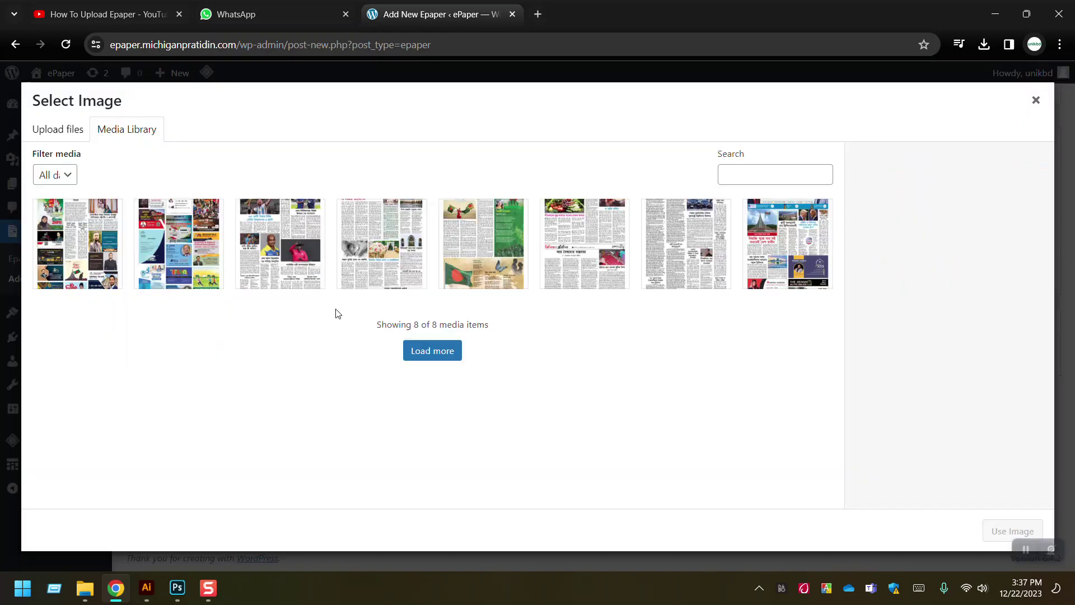
{"action": "left_click", "coordinate": [403, 222]}
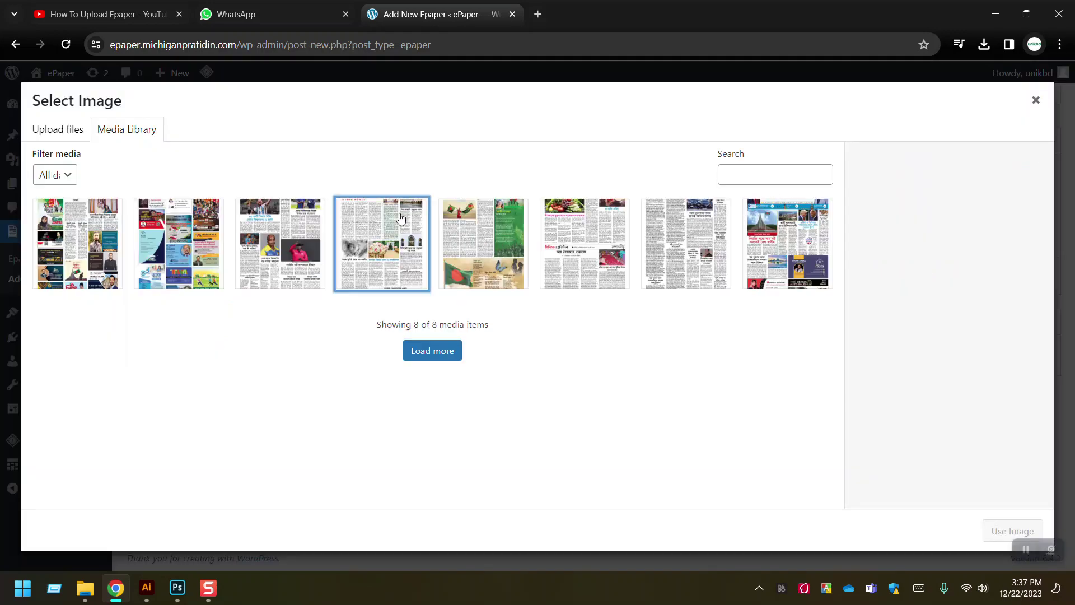
{"action": "left_click", "coordinate": [1012, 531]}
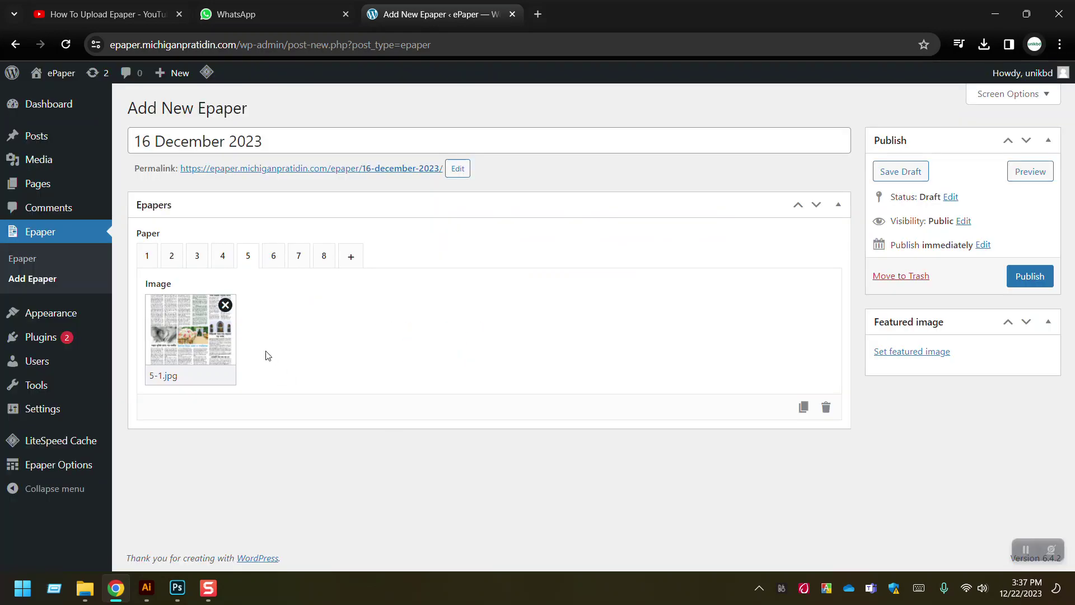
Step: Assign the image 6-1.jpg from the media library to Paper entry 6
{"action": "left_click", "coordinate": [271, 256]}
{"action": "left_click", "coordinate": [219, 334]}
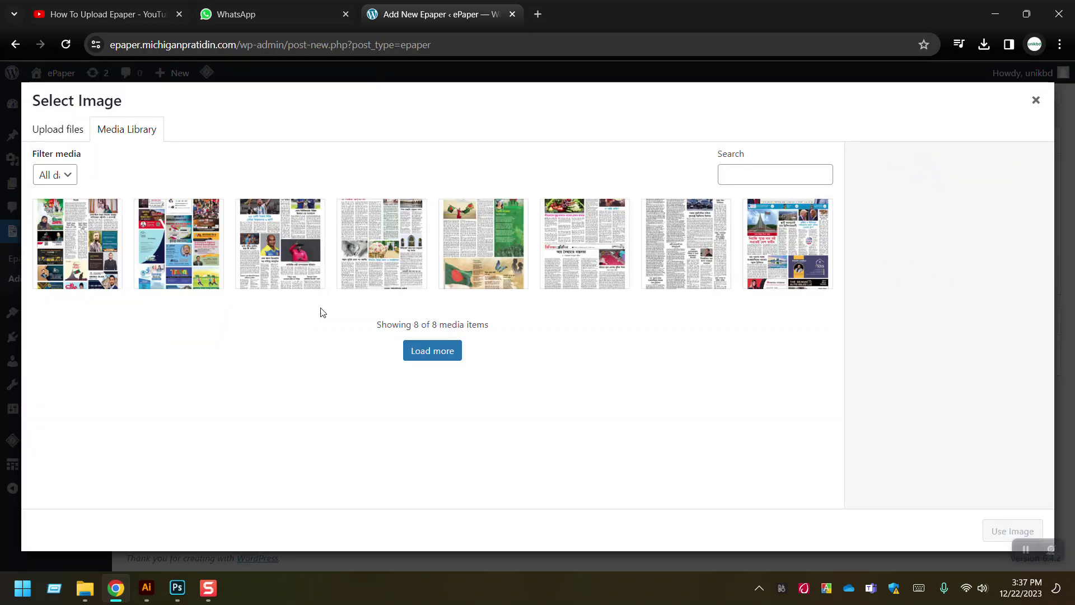
{"action": "left_click", "coordinate": [284, 219]}
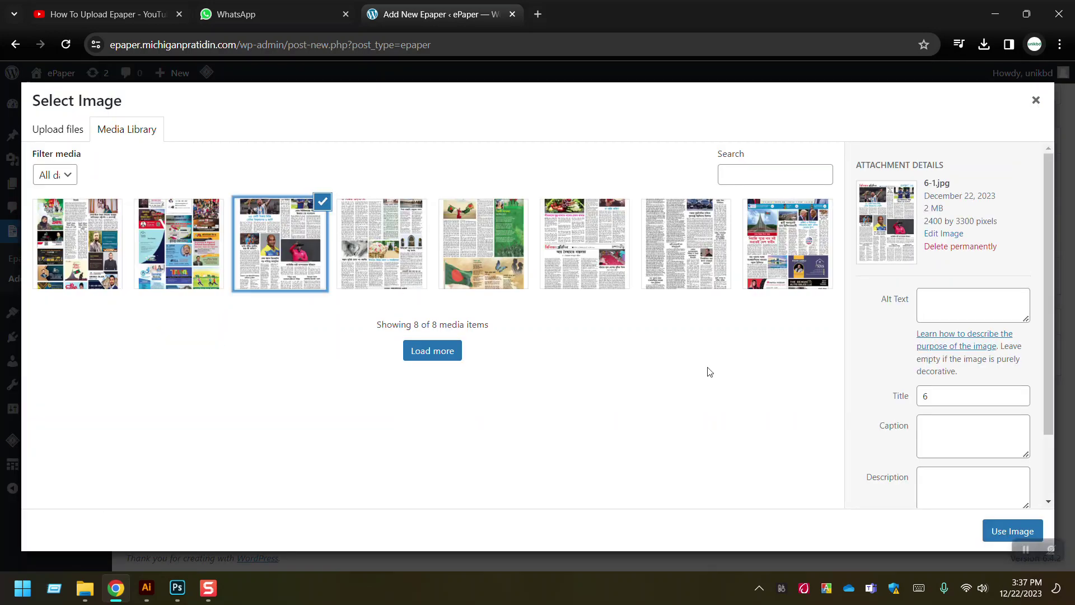
{"action": "left_click", "coordinate": [1012, 531]}
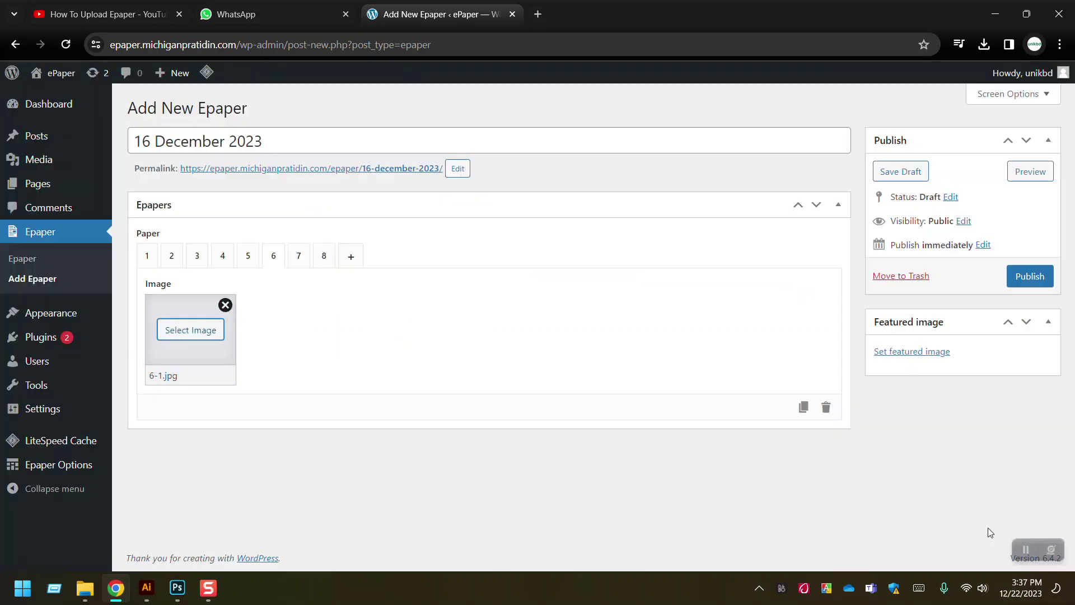
Step: Assign the image 7-1.jpg from the media library to Paper entry 7
{"action": "left_click", "coordinate": [302, 261]}
{"action": "left_click", "coordinate": [203, 352]}
{"action": "left_click", "coordinate": [178, 244]}
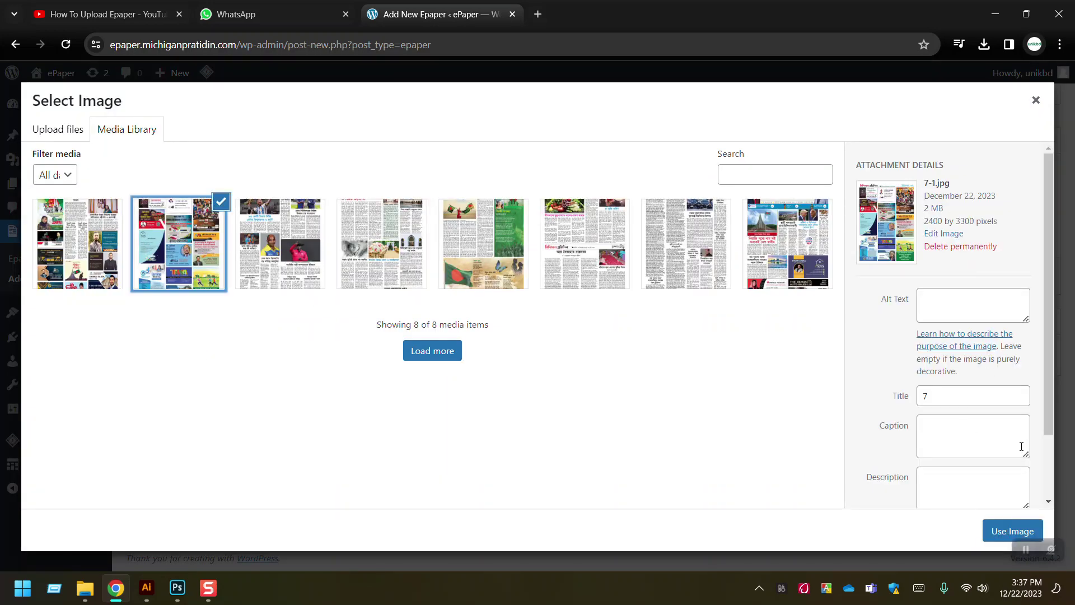
{"action": "left_click", "coordinate": [1014, 531]}
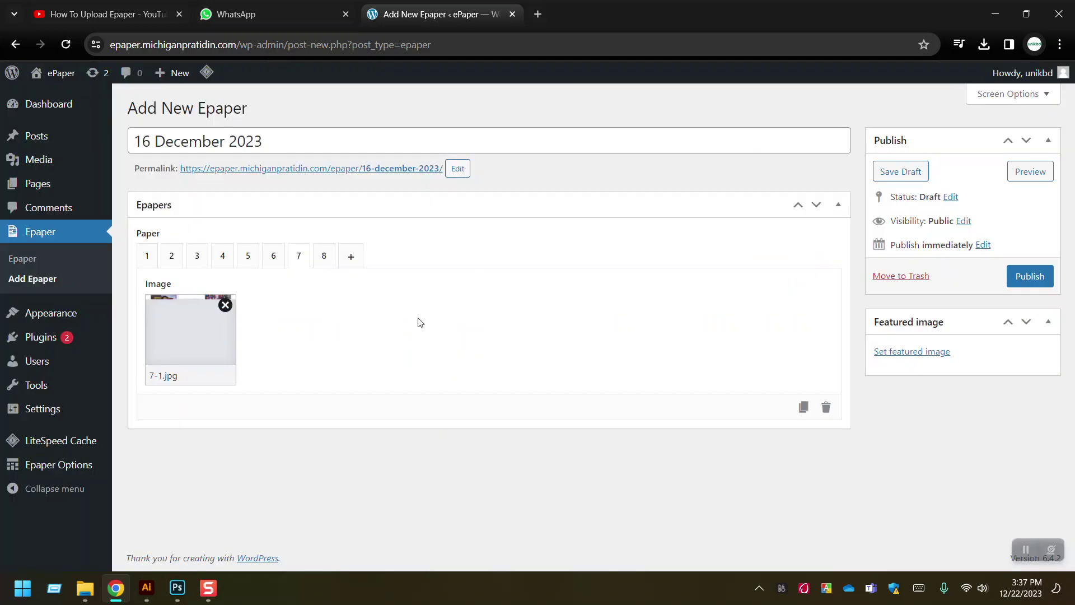
Step: Assign the image 8-1.jpg from the media library to Paper entry 8
{"action": "left_click", "coordinate": [324, 262]}
{"action": "left_click", "coordinate": [191, 339]}
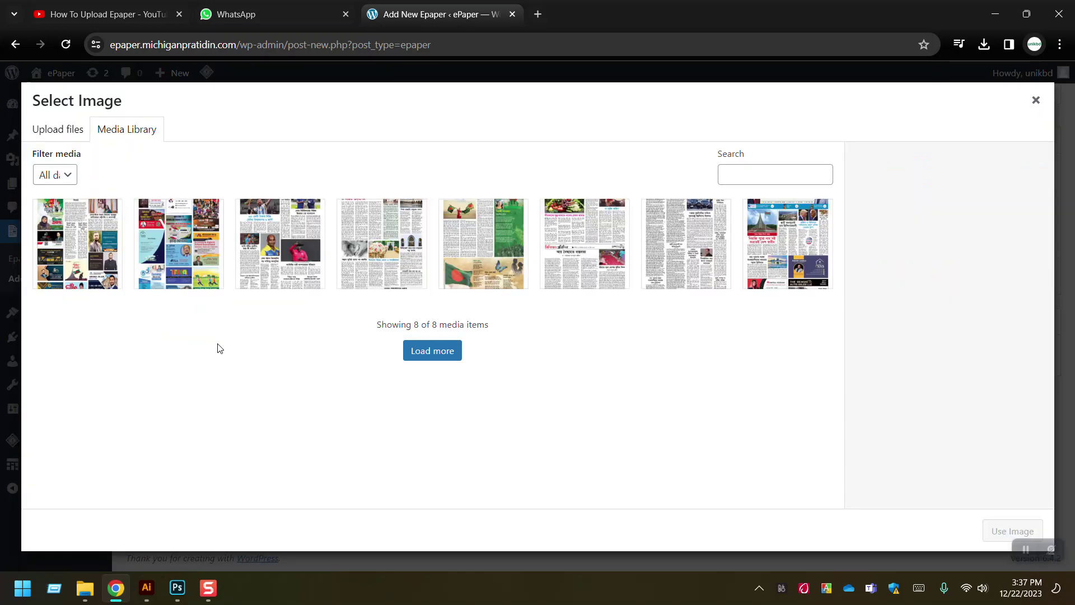
{"action": "left_click", "coordinate": [79, 221]}
{"action": "left_click", "coordinate": [1013, 531]}
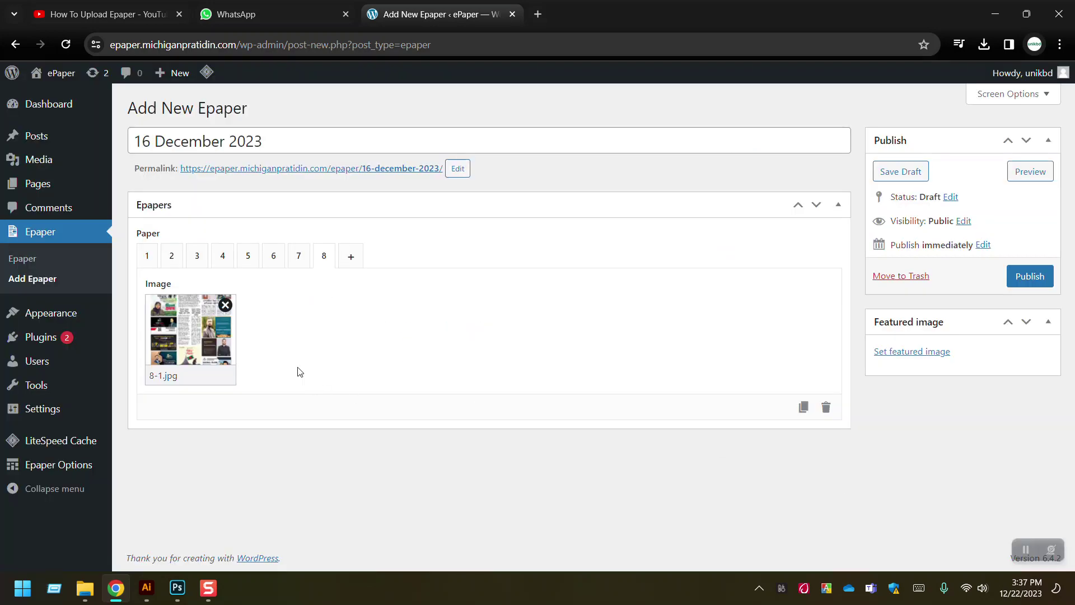
Step: Review the images assigned to Paper entries 6 back through 1 to check that each matches its page number
{"action": "left_click", "coordinate": [274, 261]}
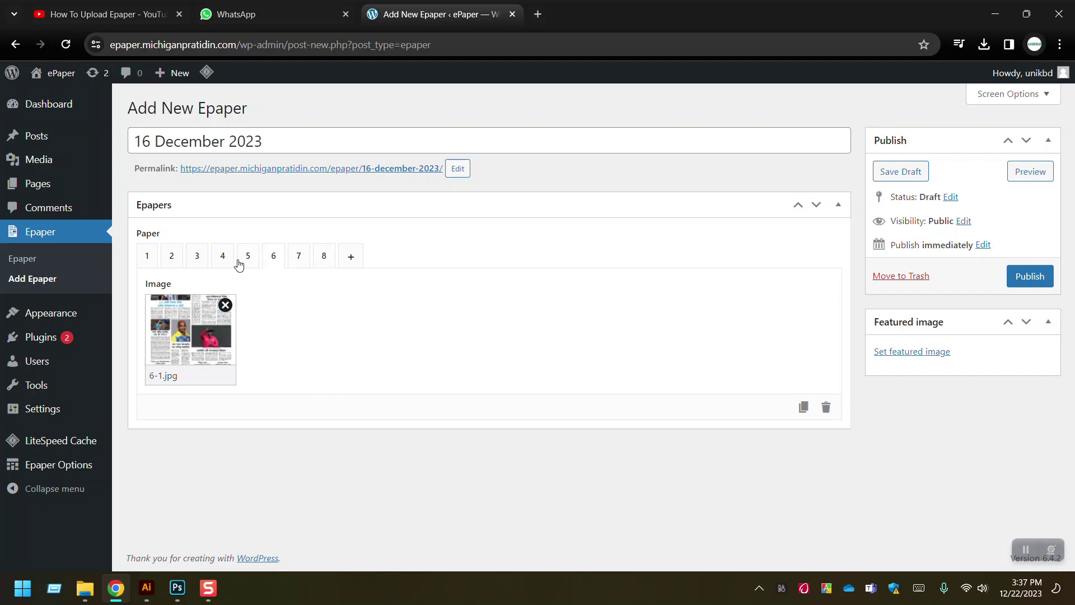
{"action": "left_click", "coordinate": [247, 264]}
{"action": "left_click", "coordinate": [227, 261]}
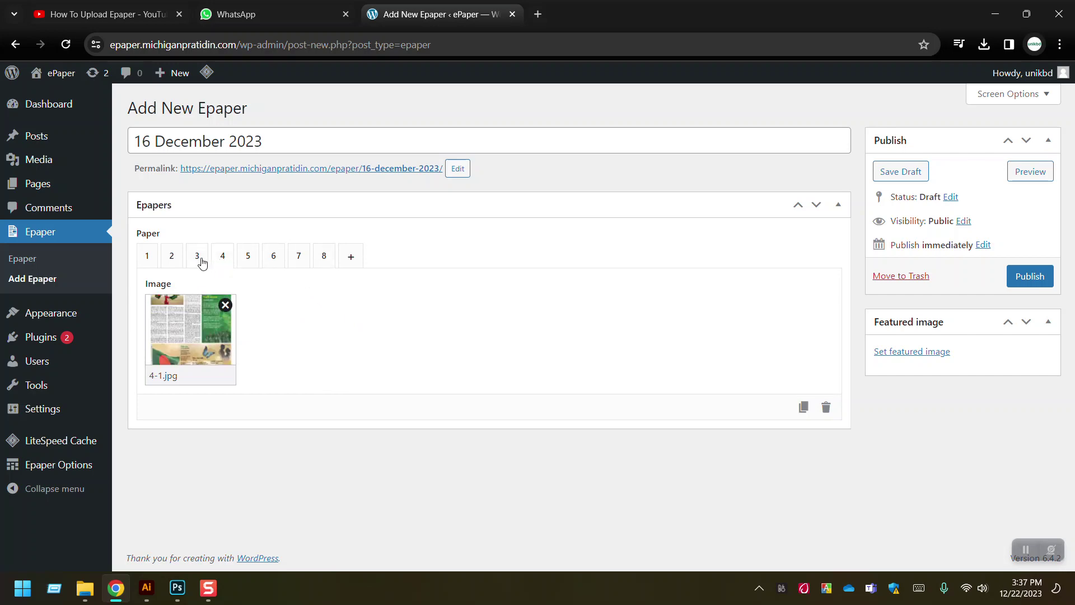
{"action": "left_click", "coordinate": [197, 262]}
{"action": "left_click", "coordinate": [172, 262]}
{"action": "left_click", "coordinate": [147, 260]}
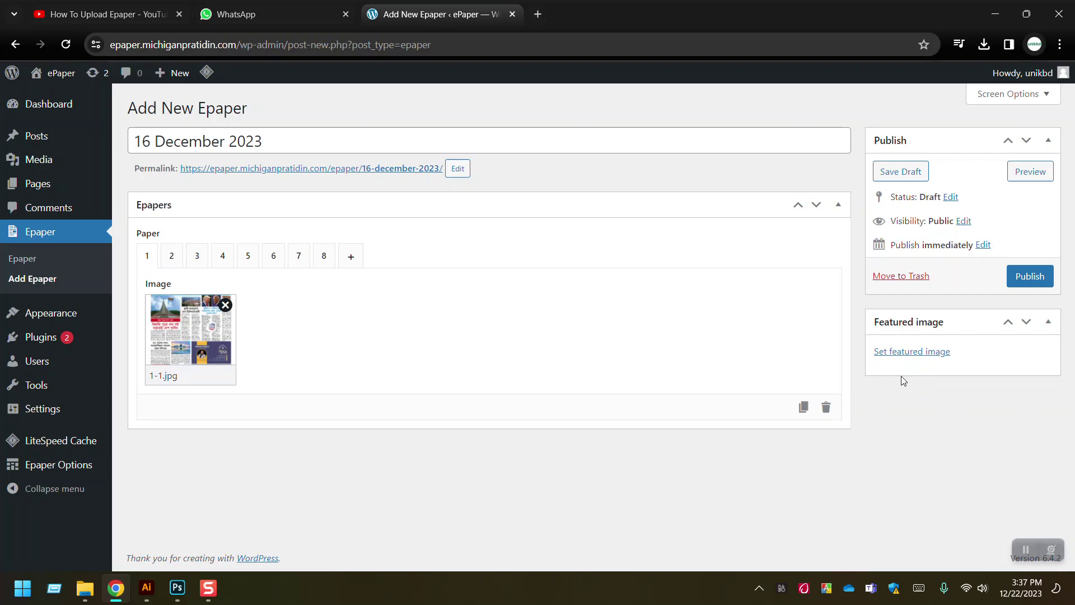
Step: Select the front-page image 1-1.jpg in the media library for the Epaper's featured image
{"action": "left_click", "coordinate": [905, 353]}
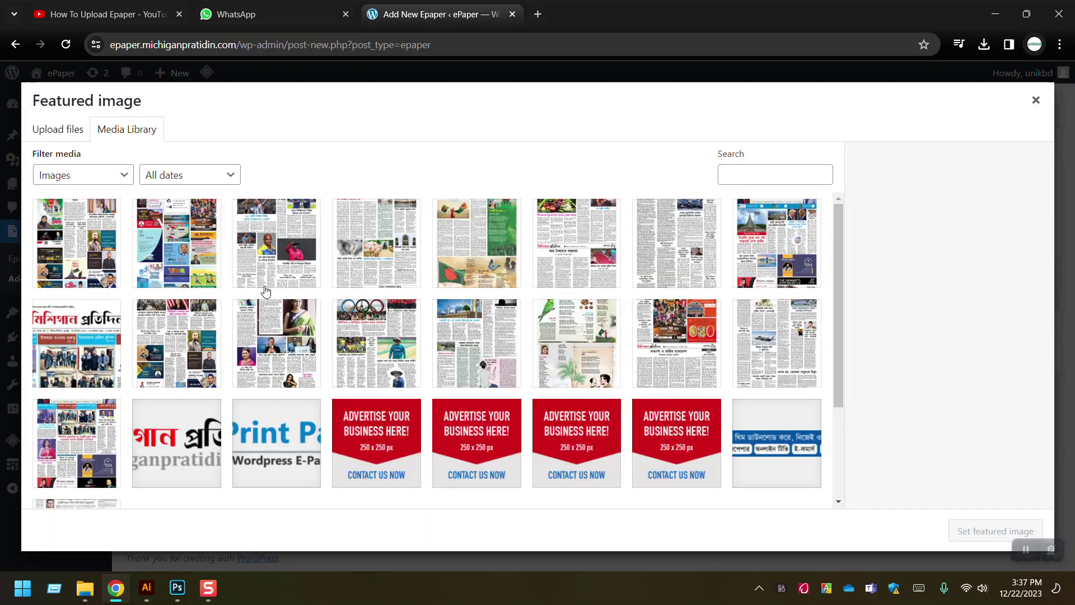
{"action": "left_click", "coordinate": [778, 237]}
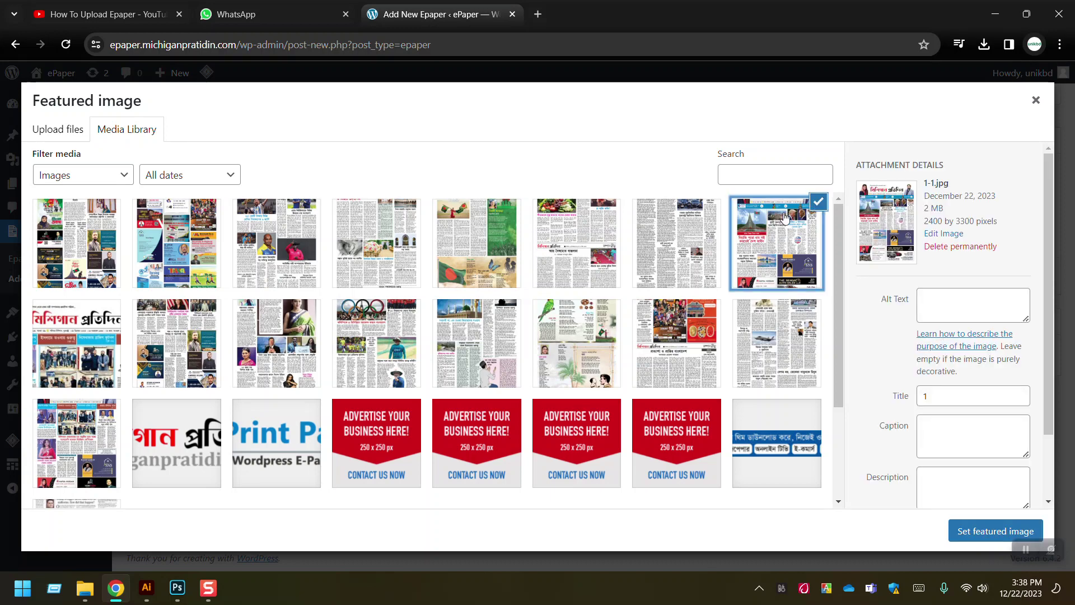
{"action": "scroll", "coordinate": [907, 252], "scroll_direction": "down", "scroll_amount": 3}
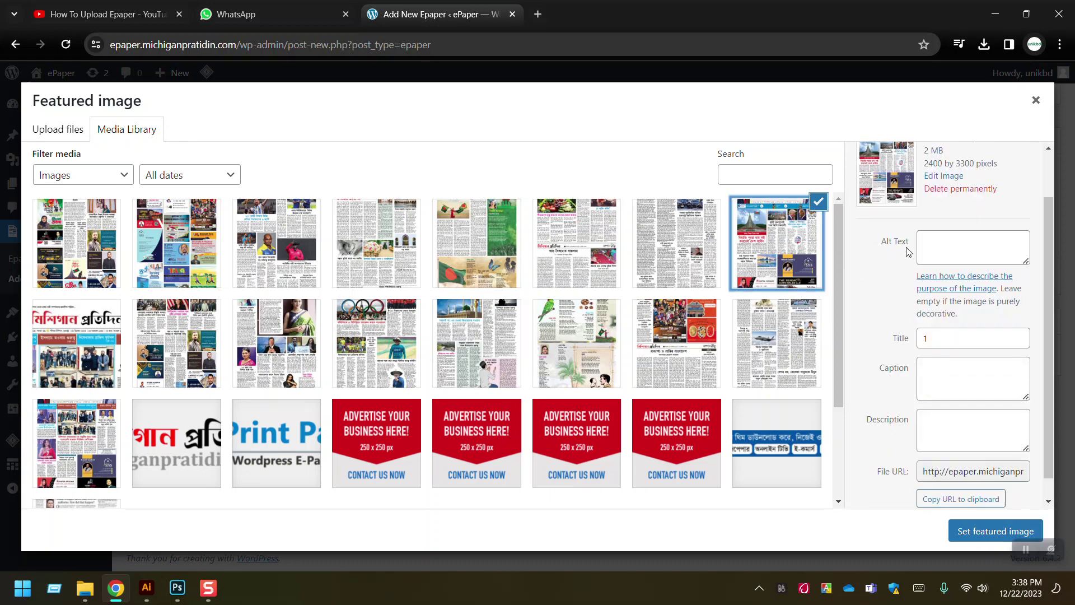
{"action": "scroll", "coordinate": [908, 253], "scroll_direction": "up", "scroll_amount": 3}
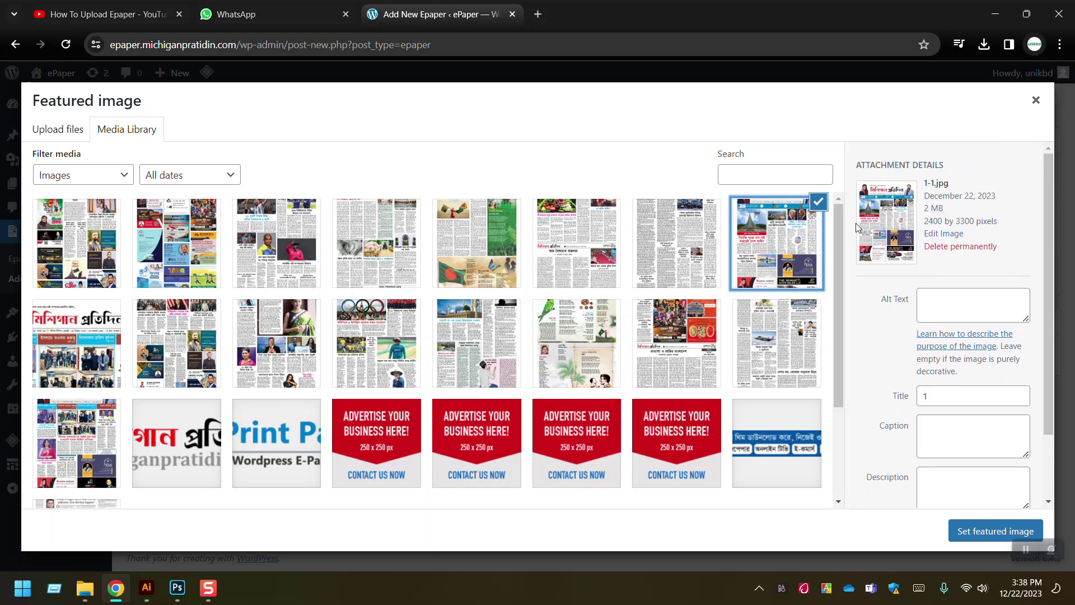
Step: Open the front-page image 1-1.jpg for editing and constrain its crop selection to a 16:9 aspect ratio
{"action": "left_click", "coordinate": [943, 233]}
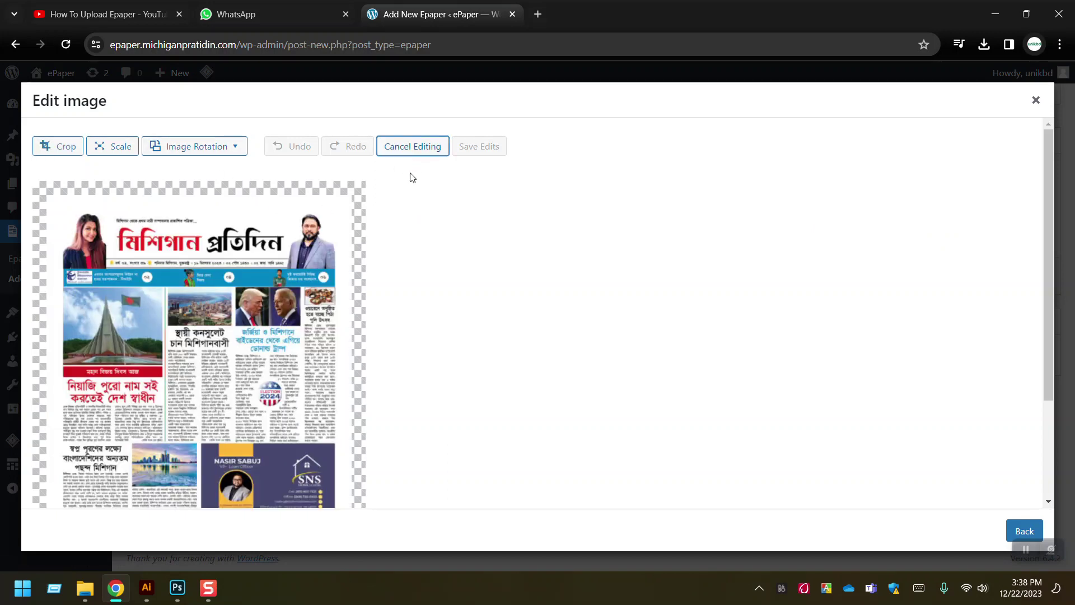
{"action": "left_click", "coordinate": [64, 146]}
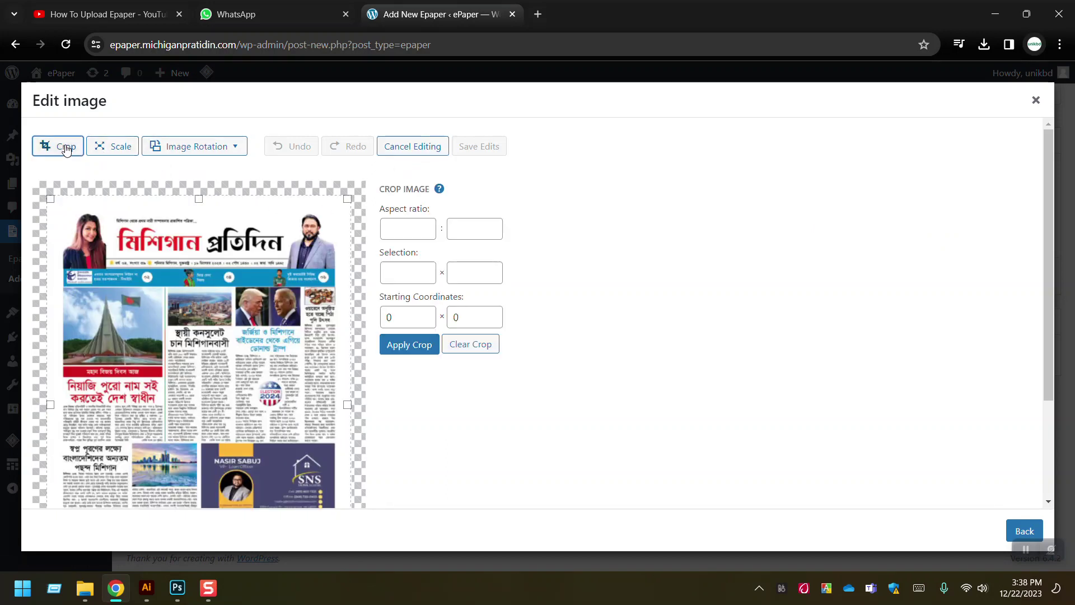
{"action": "left_click", "coordinate": [393, 232]}
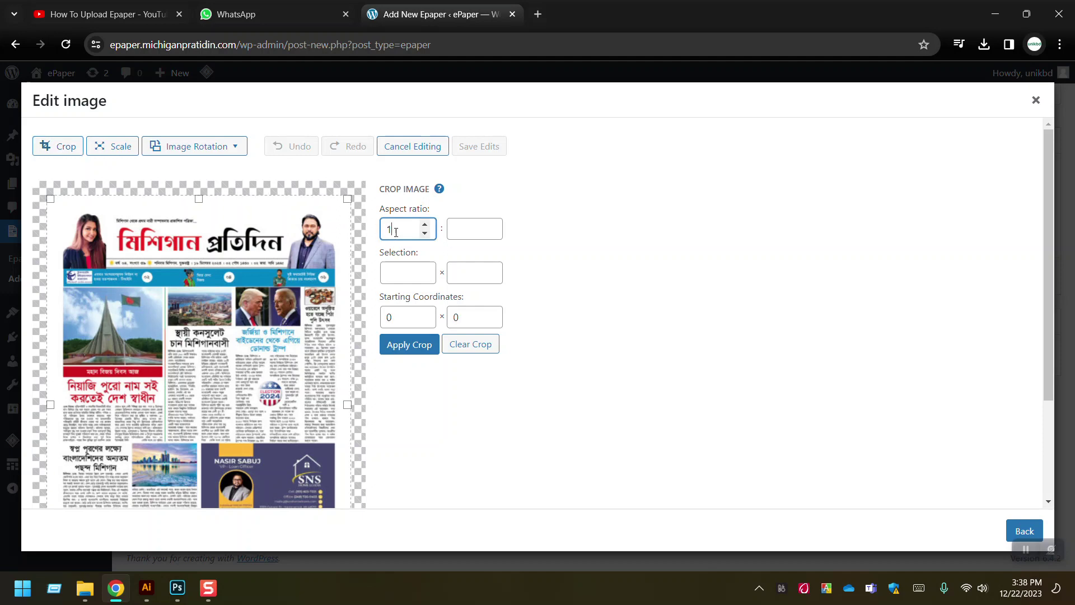
{"action": "type", "text": "16"}
{"action": "left_click", "coordinate": [462, 229]}
{"action": "type", "text": "9"}
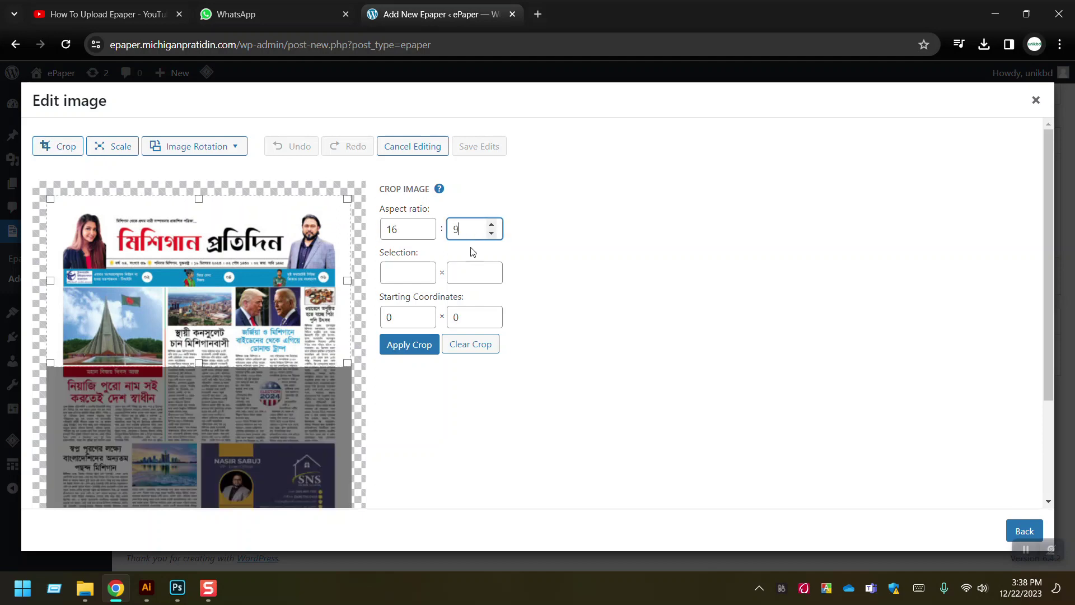
Step: Position the crop selection over the masthead and lead photos, starting at about 0 × 116, apply the crop and save the edits
{"action": "left_click_drag", "start_coordinate": [273, 269], "coordinate": [278, 286]}
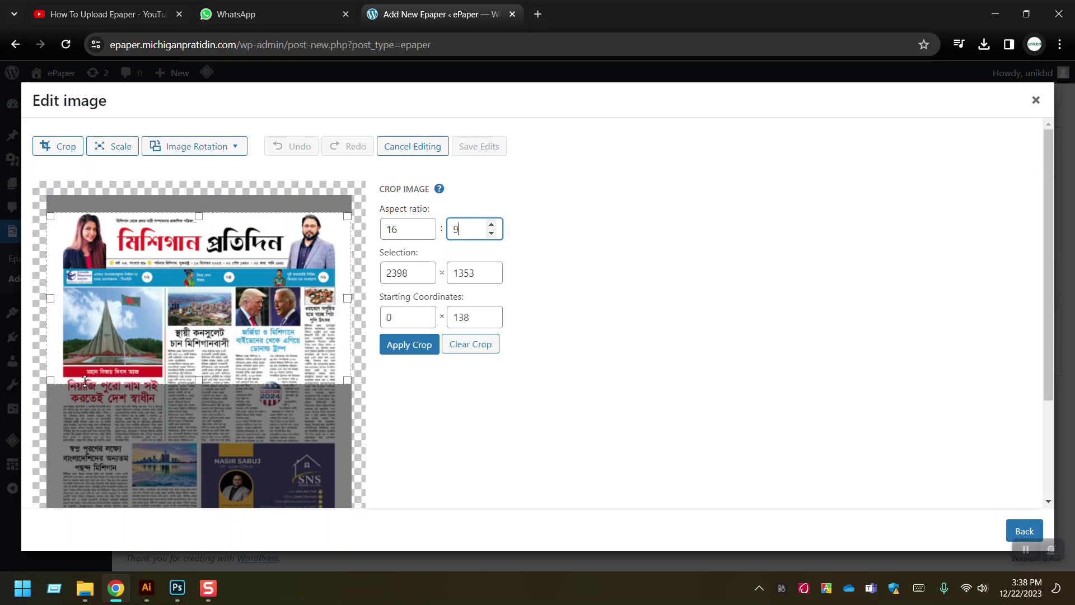
{"action": "left_click_drag", "start_coordinate": [159, 336], "coordinate": [159, 333]}
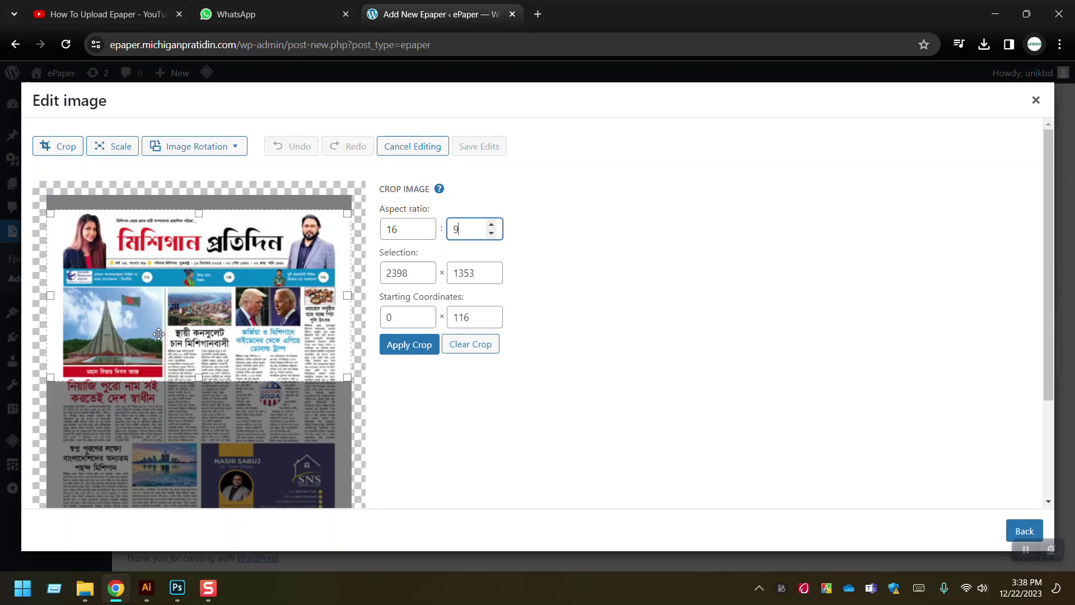
{"action": "left_click", "coordinate": [411, 346]}
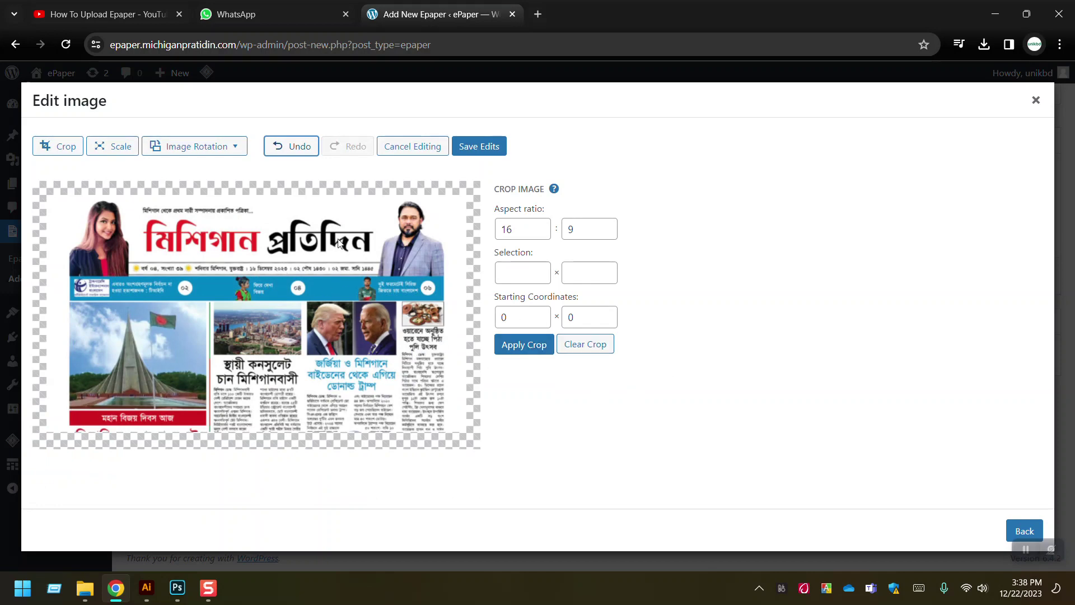
{"action": "left_click", "coordinate": [474, 150]}
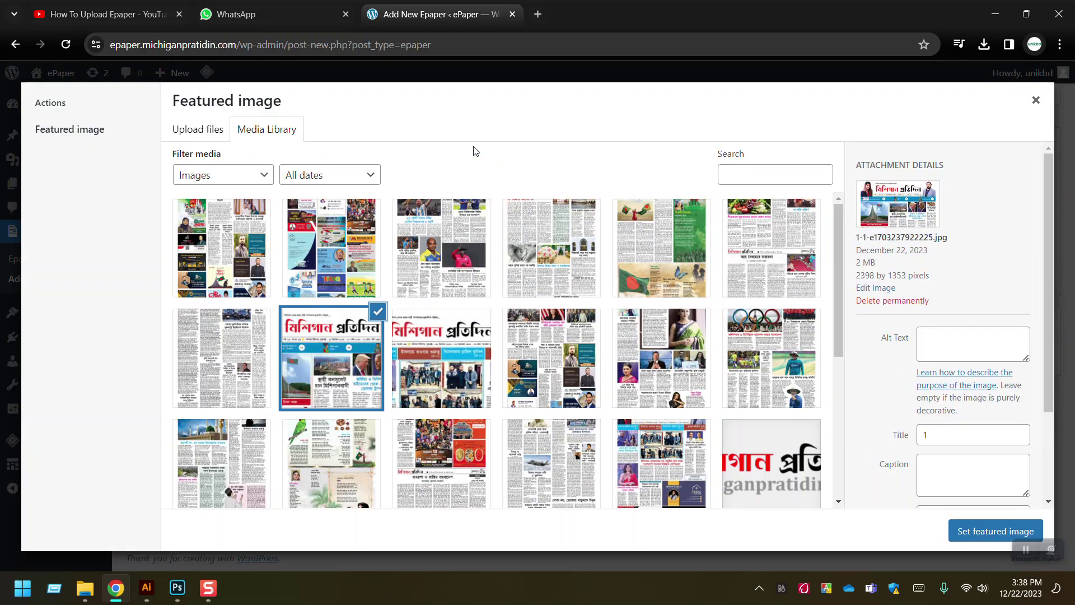
Step: Set the cropped front page as the featured image and publish the Epaper
{"action": "left_click", "coordinate": [968, 538]}
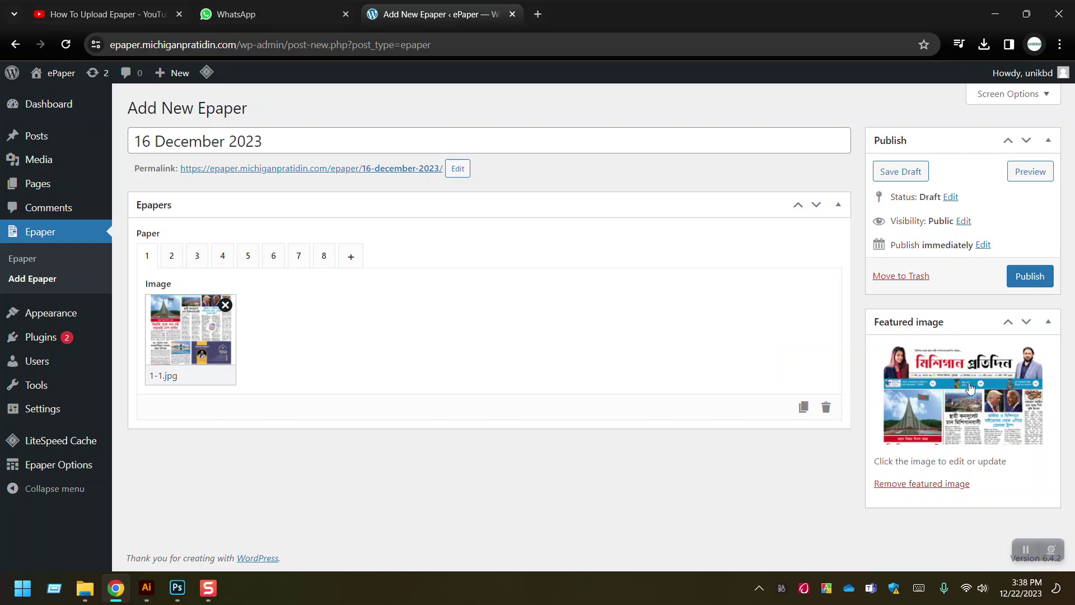
{"action": "left_click", "coordinate": [1027, 277]}
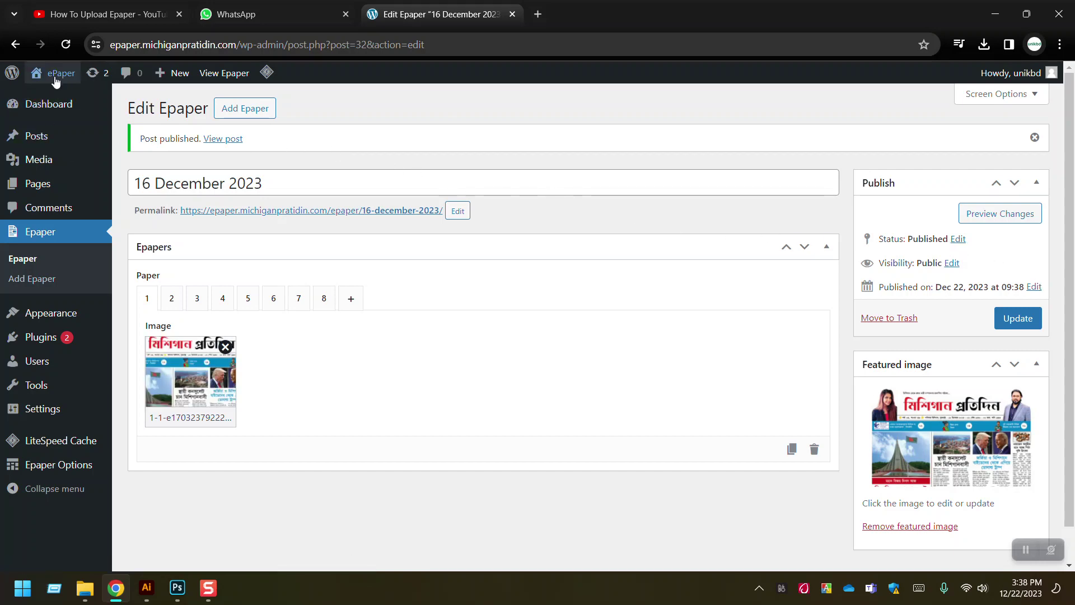
Step: Open the live Epaper site's home page in a new tab and examine how the published pages are displayed
{"action": "mouse_move", "coordinate": [53, 73]}
{"action": "middle_click", "coordinate": [42, 100]}
{"action": "left_click", "coordinate": [583, 5]}
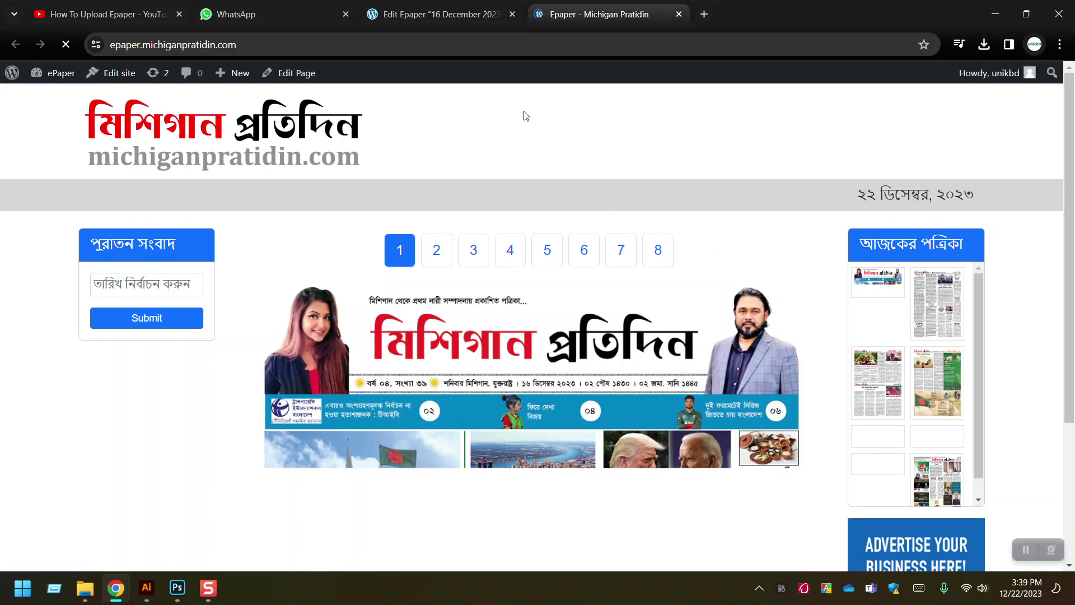
{"action": "scroll", "coordinate": [656, 277], "scroll_direction": "down", "scroll_amount": 3}
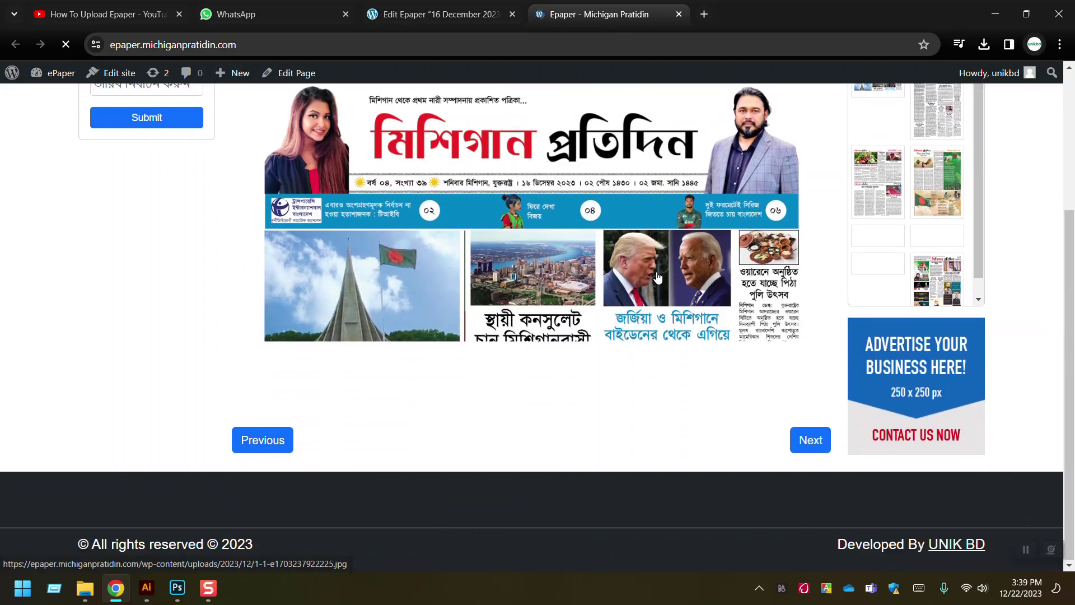
{"action": "scroll", "coordinate": [652, 263], "scroll_direction": "up", "scroll_amount": 3}
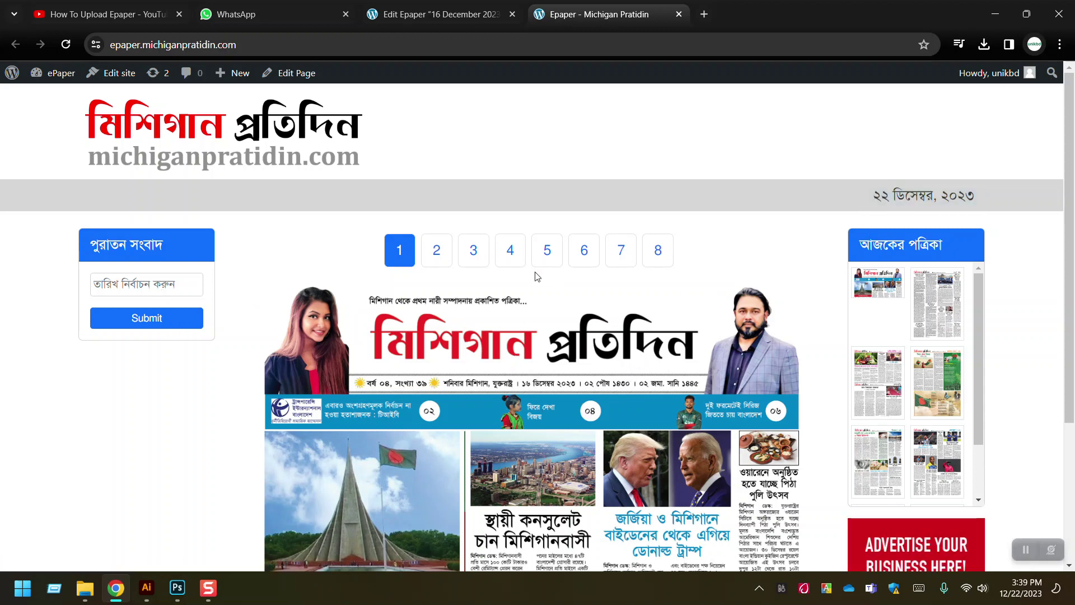
Step: Return to the Epaper editor, set the publish date to 16 December 2023 and update the Epaper
{"action": "left_click", "coordinate": [440, 14]}
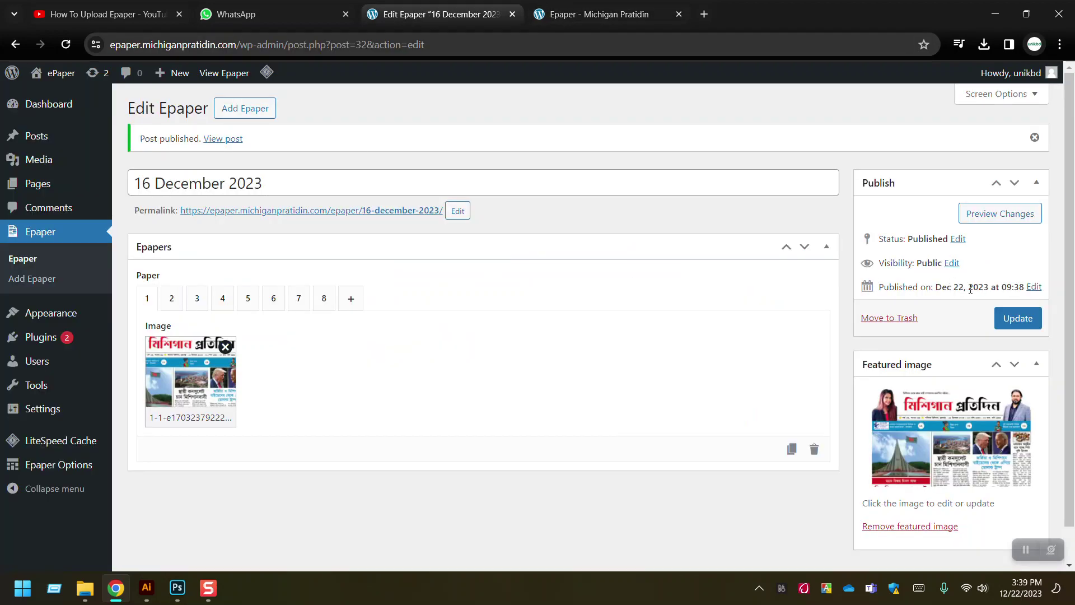
{"action": "left_click", "coordinate": [1037, 287]}
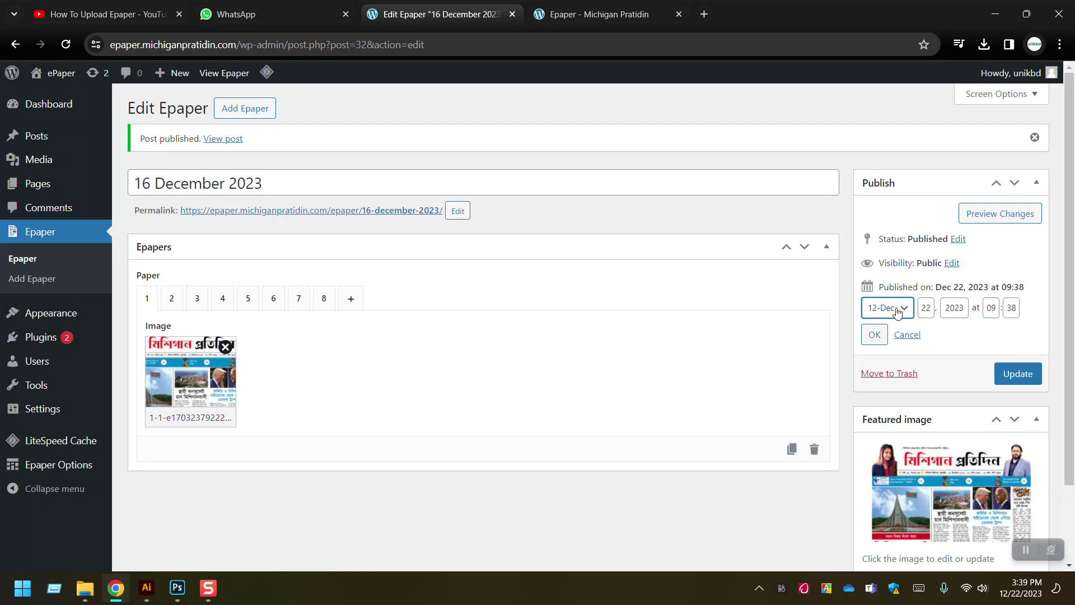
{"action": "left_click", "coordinate": [898, 312]}
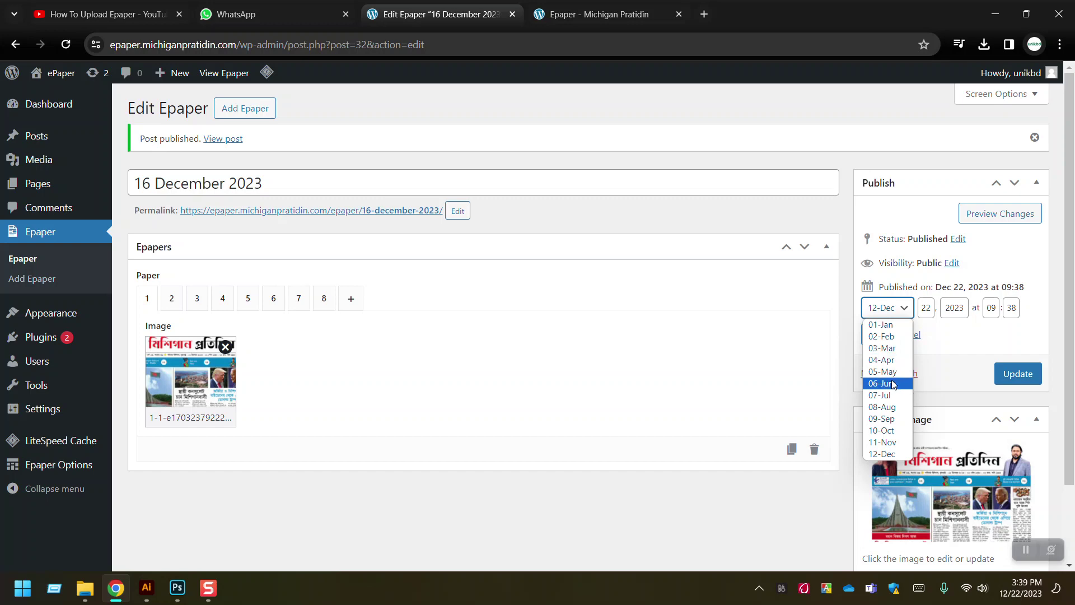
{"action": "left_click", "coordinate": [895, 454]}
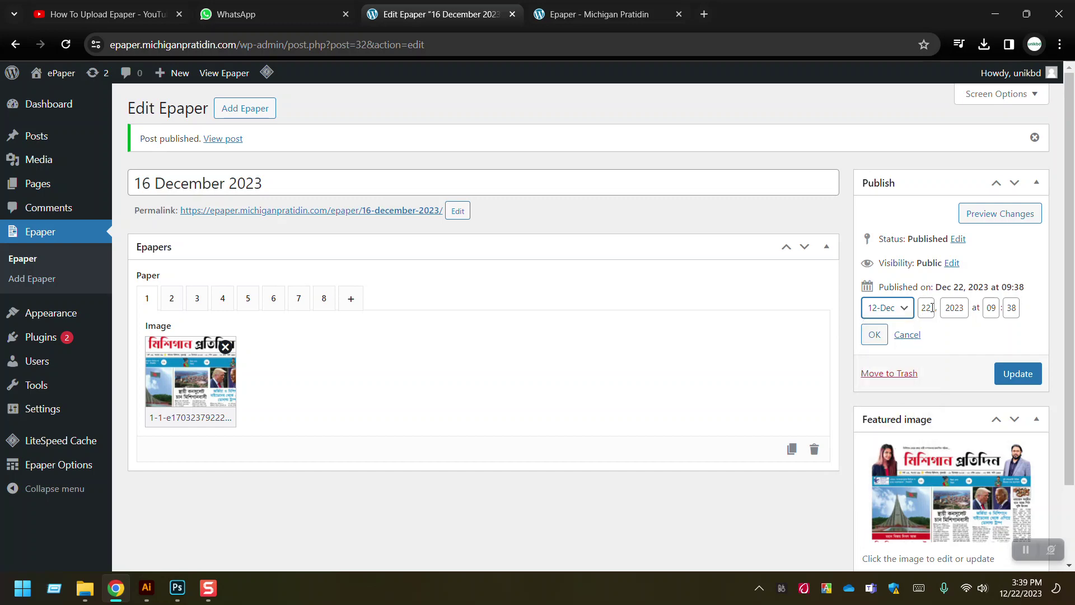
{"action": "left_click_drag", "start_coordinate": [932, 307], "coordinate": [916, 305]}
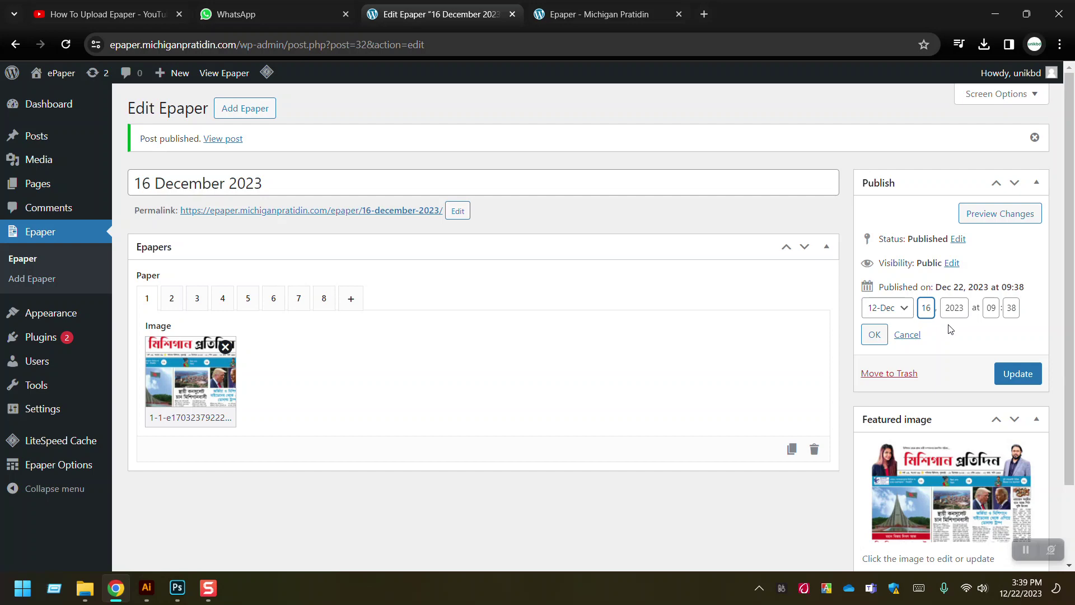
{"action": "left_click", "coordinate": [1017, 374]}
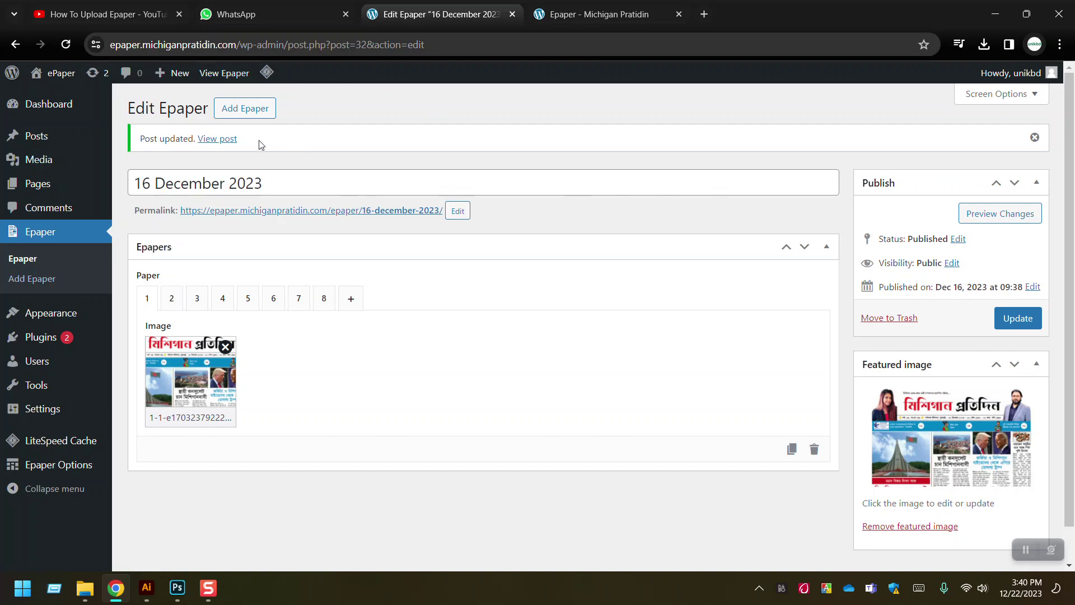
{"action": "left_click", "coordinate": [1033, 288]}
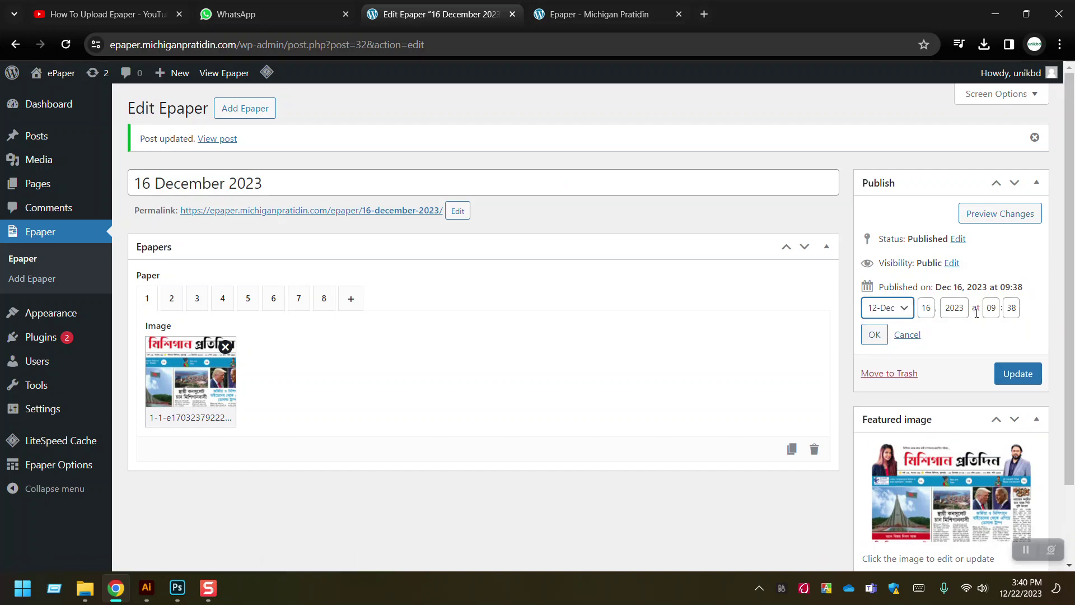
{"action": "left_click", "coordinate": [907, 335]}
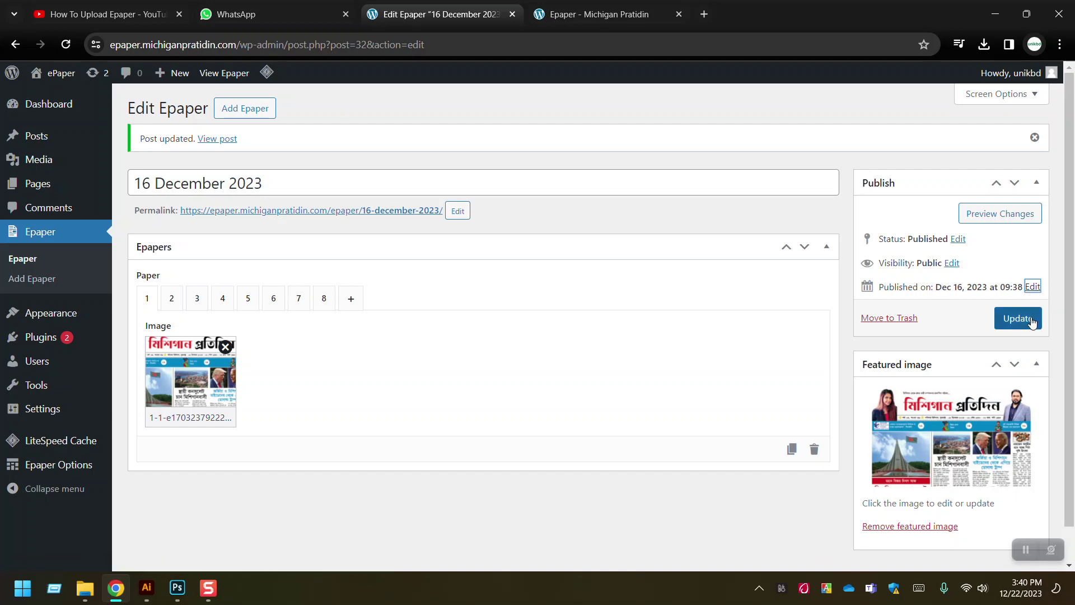
Step: Reload the live Epaper home page and examine pages 2 to 8, viewing page 8 down its full length
{"action": "left_click", "coordinate": [631, 20]}
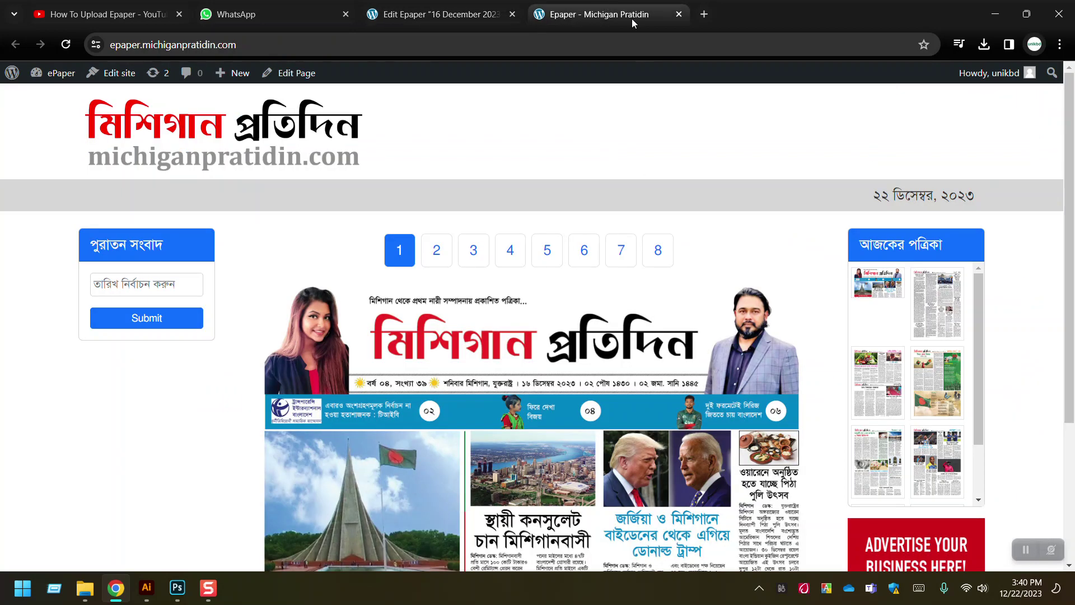
{"action": "left_click", "coordinate": [66, 46]}
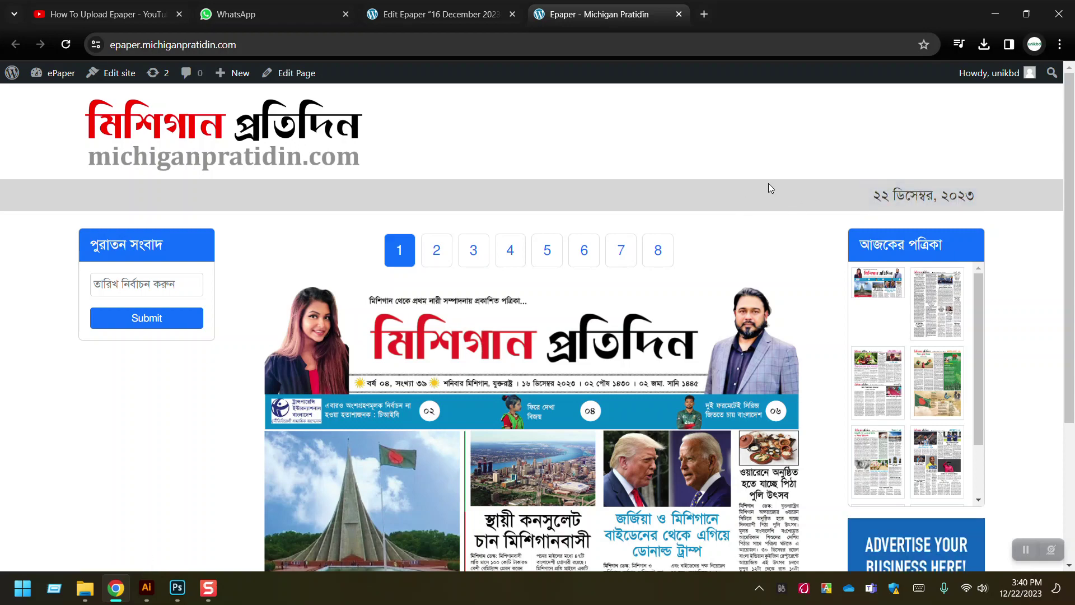
{"action": "scroll", "coordinate": [767, 224], "scroll_direction": "down", "scroll_amount": 1}
{"action": "scroll", "coordinate": [665, 274], "scroll_direction": "up", "scroll_amount": 1}
{"action": "left_click", "coordinate": [441, 256]}
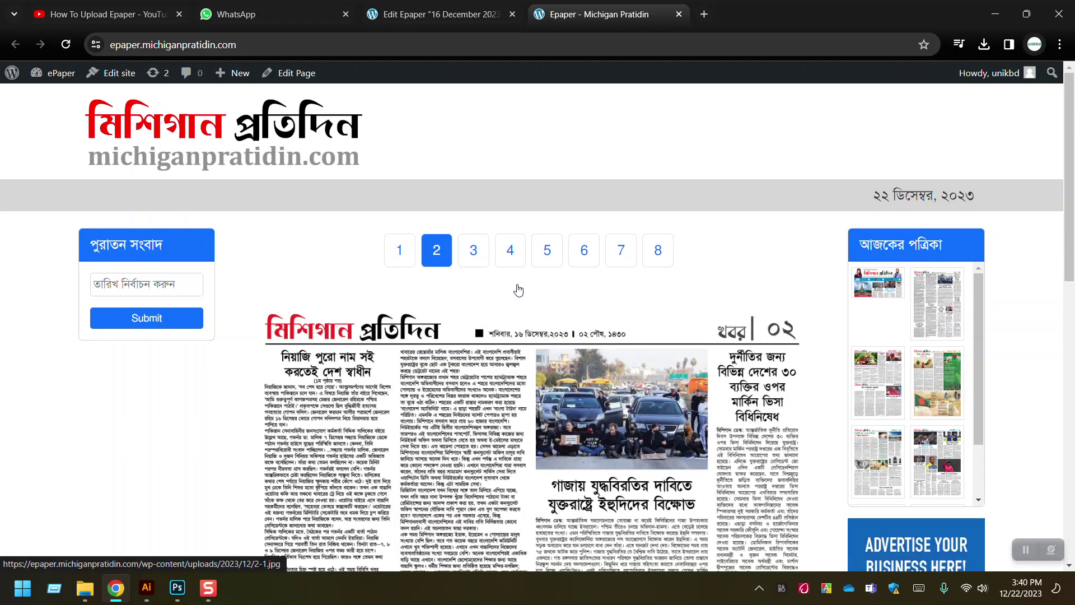
{"action": "left_click", "coordinate": [478, 249]}
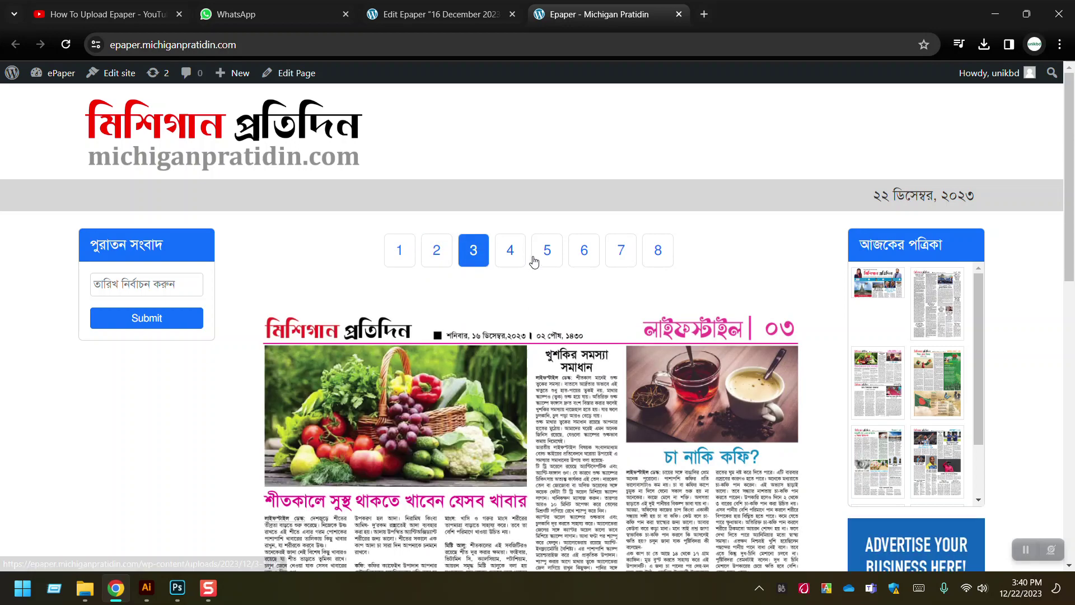
{"action": "left_click", "coordinate": [518, 259]}
{"action": "left_click", "coordinate": [547, 257]}
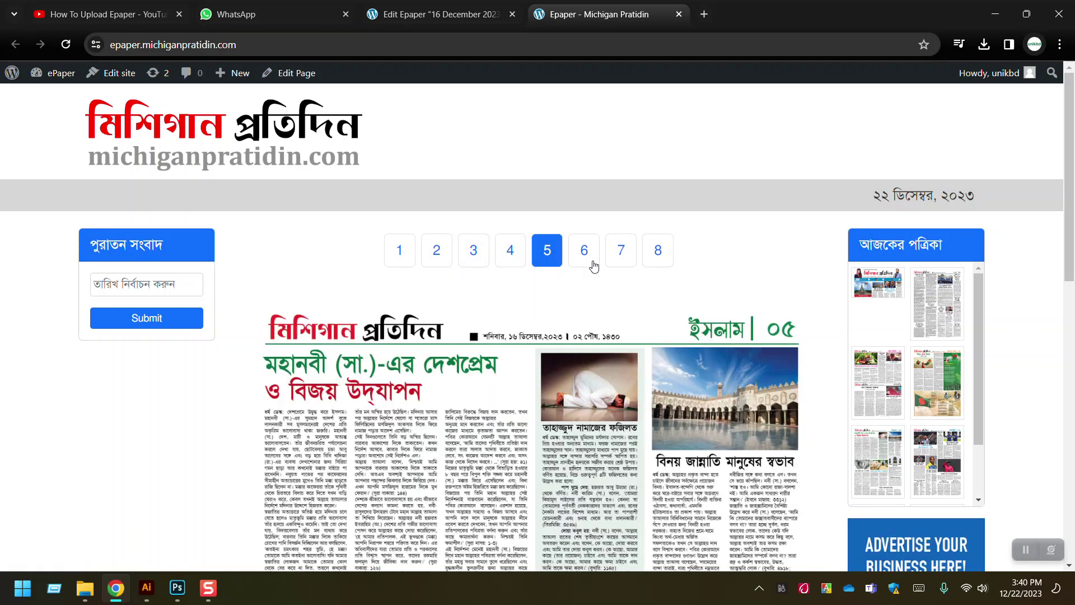
{"action": "left_click", "coordinate": [592, 262]}
{"action": "left_click", "coordinate": [625, 252]}
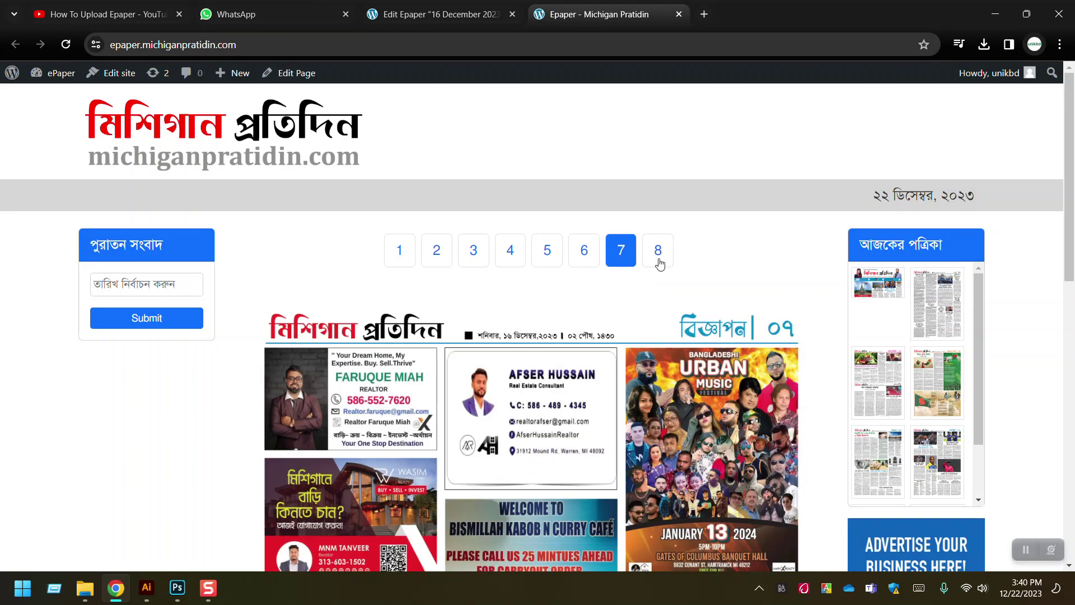
{"action": "left_click", "coordinate": [659, 252]}
{"action": "scroll", "coordinate": [445, 283], "scroll_direction": "down", "scroll_amount": 10}
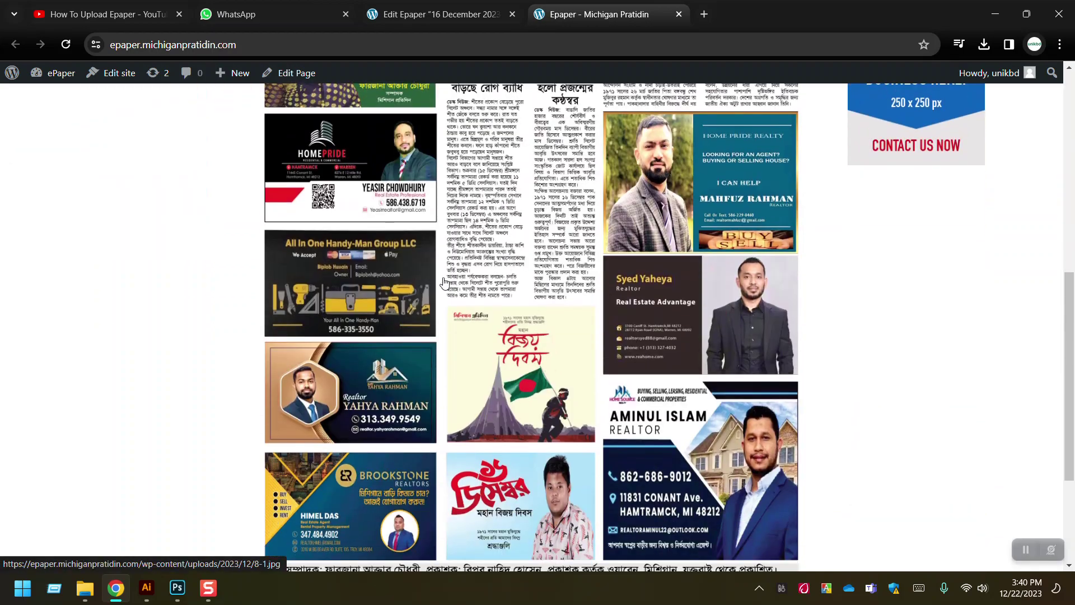
{"action": "scroll", "coordinate": [445, 283], "scroll_direction": "up", "scroll_amount": 10}
Step: Return to page 1 on the live site and examine how much of the front page is displayed
{"action": "left_click", "coordinate": [402, 252]}
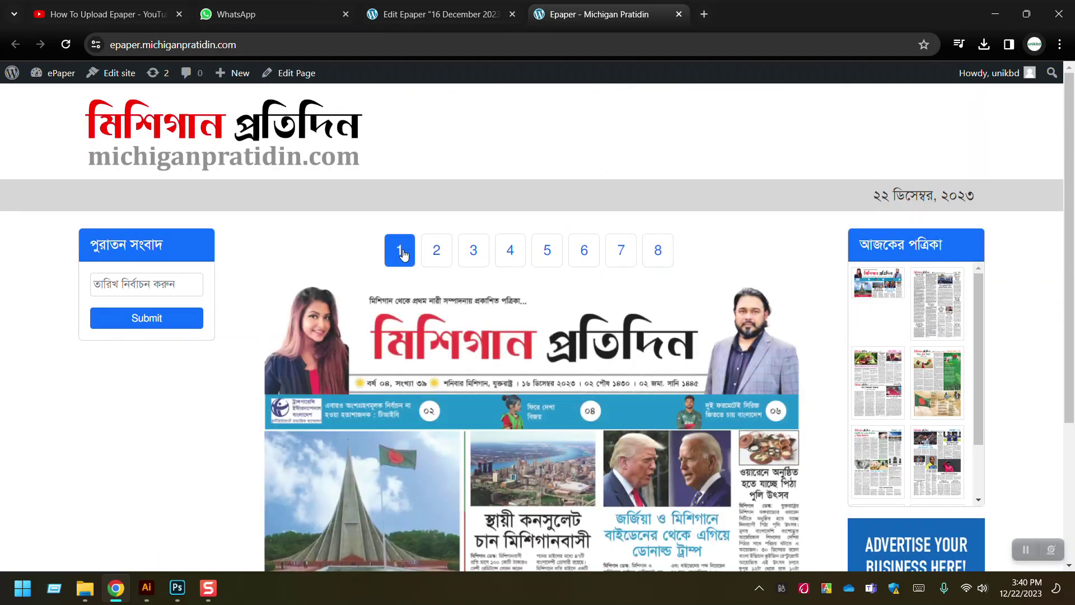
{"action": "scroll", "coordinate": [334, 273], "scroll_direction": "down", "scroll_amount": 4}
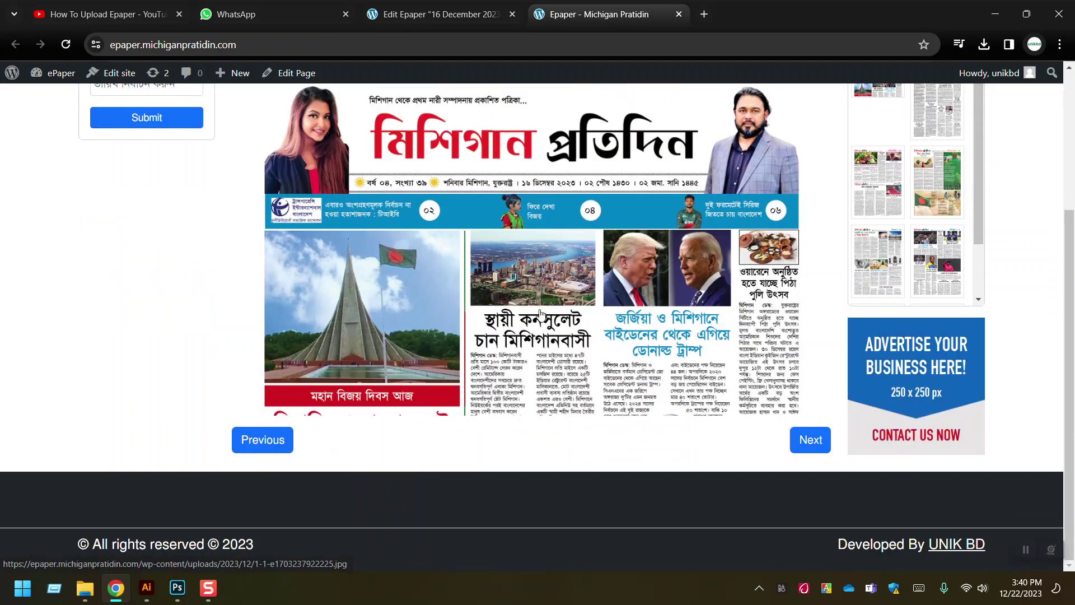
{"action": "scroll", "coordinate": [616, 213], "scroll_direction": "up", "scroll_amount": 4}
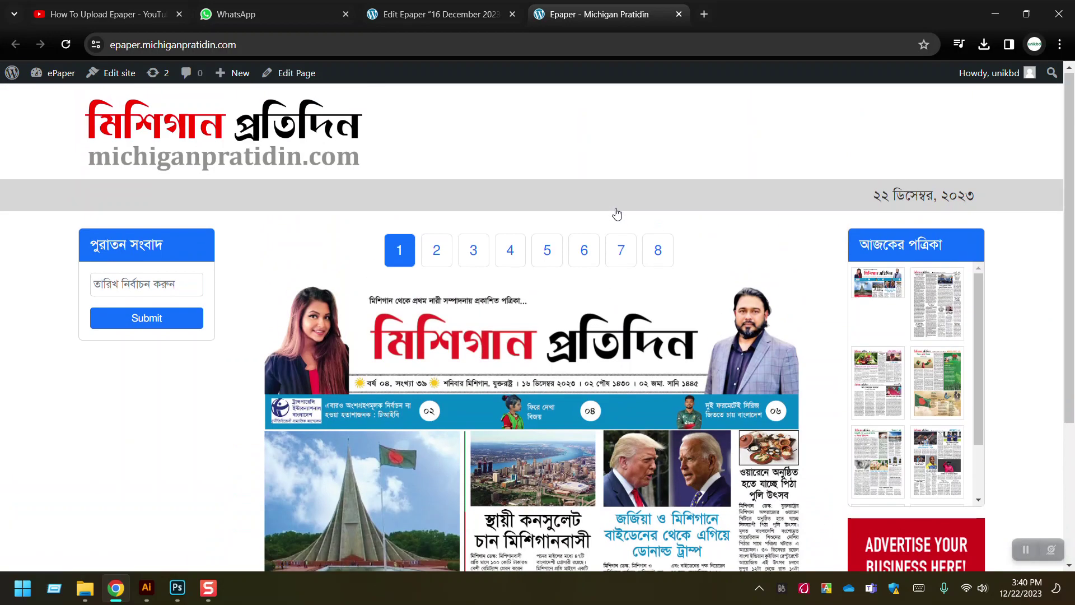
{"action": "scroll", "coordinate": [442, 258], "scroll_direction": "down", "scroll_amount": 3}
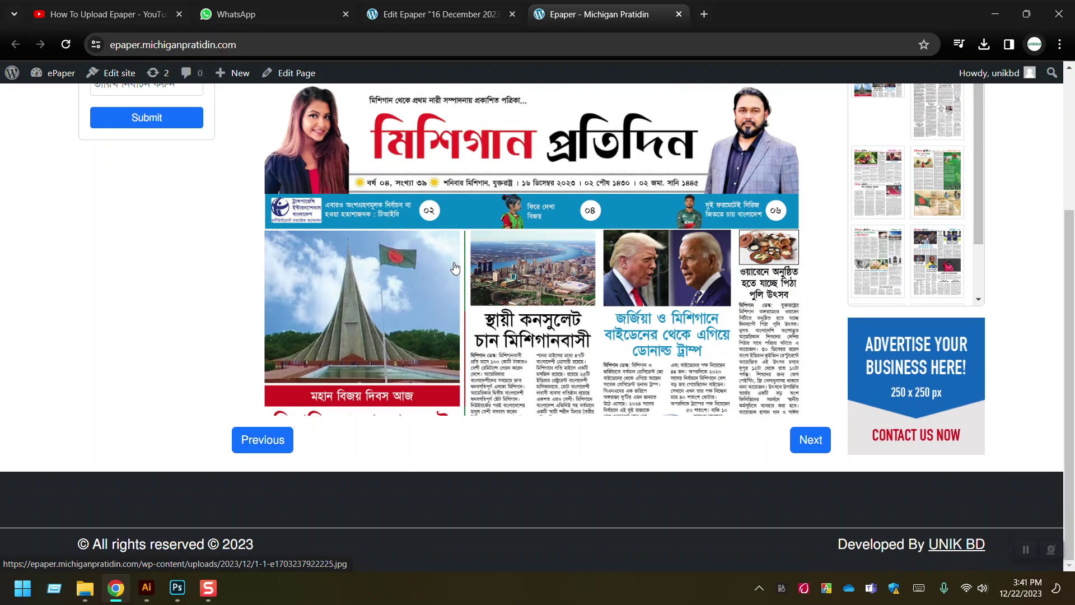
{"action": "scroll", "coordinate": [433, 258], "scroll_direction": "up", "scroll_amount": 3}
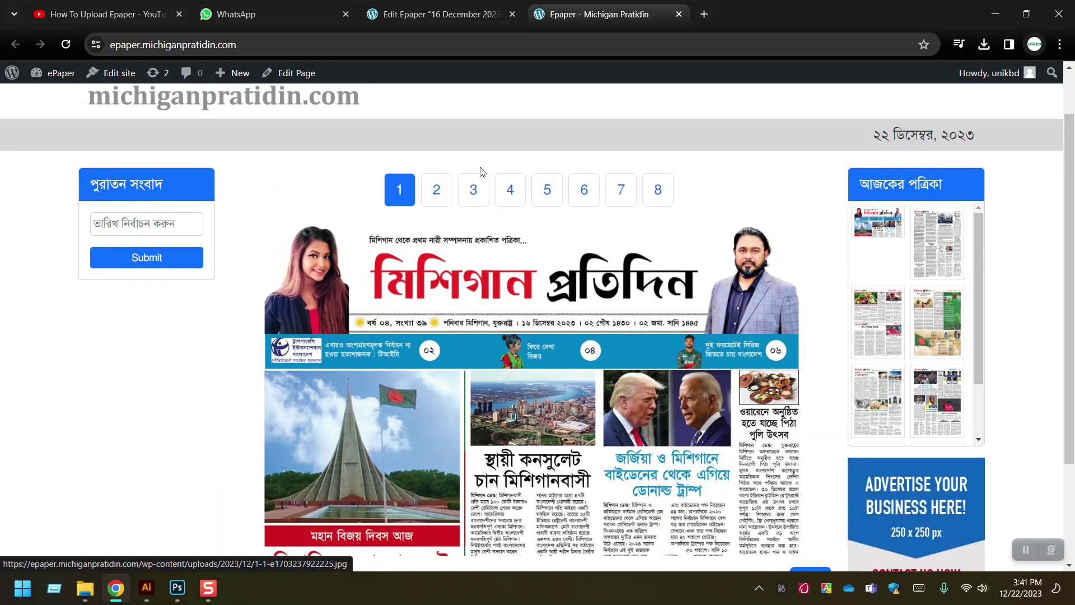
Step: Open the image selection for page 1 in the Epaper editor and check the existing front-page images in the media library
{"action": "left_click", "coordinate": [463, 15]}
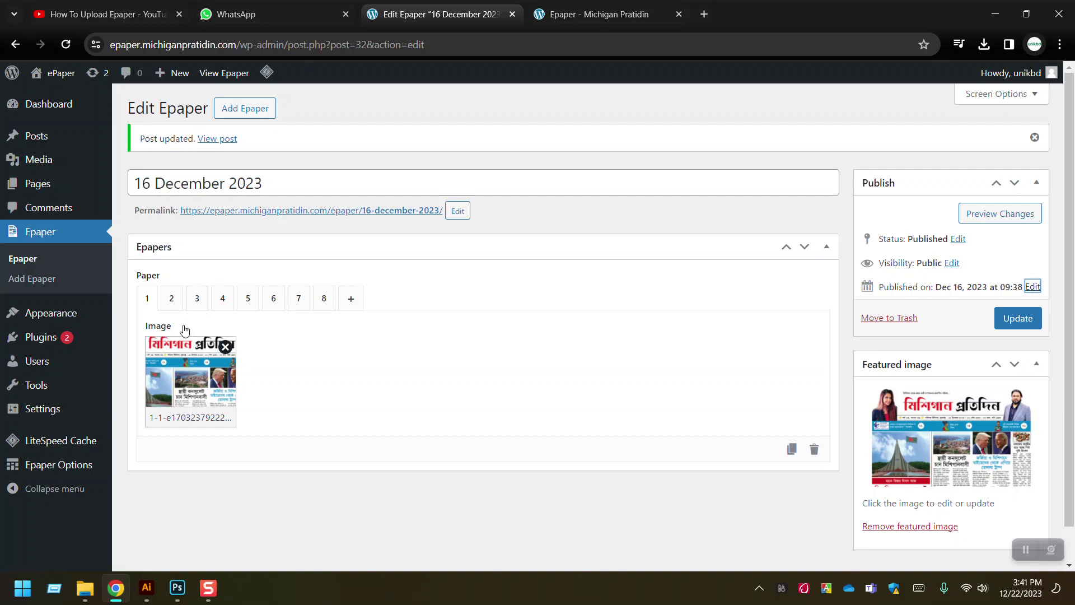
{"action": "left_click", "coordinate": [203, 374]}
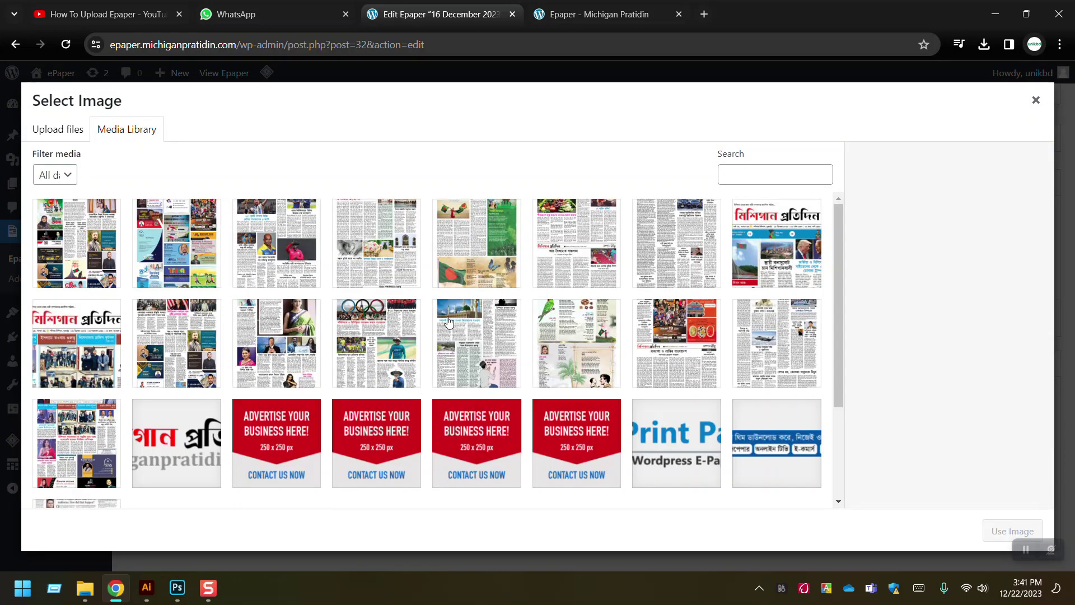
{"action": "left_click", "coordinate": [73, 343]}
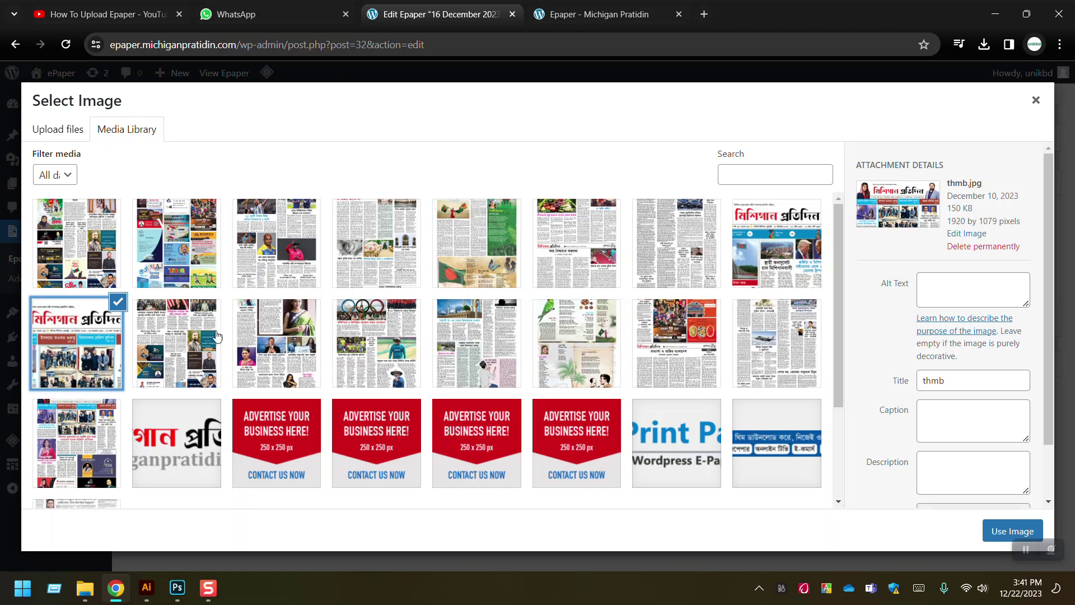
{"action": "left_click", "coordinate": [185, 337]}
{"action": "left_click", "coordinate": [786, 245]}
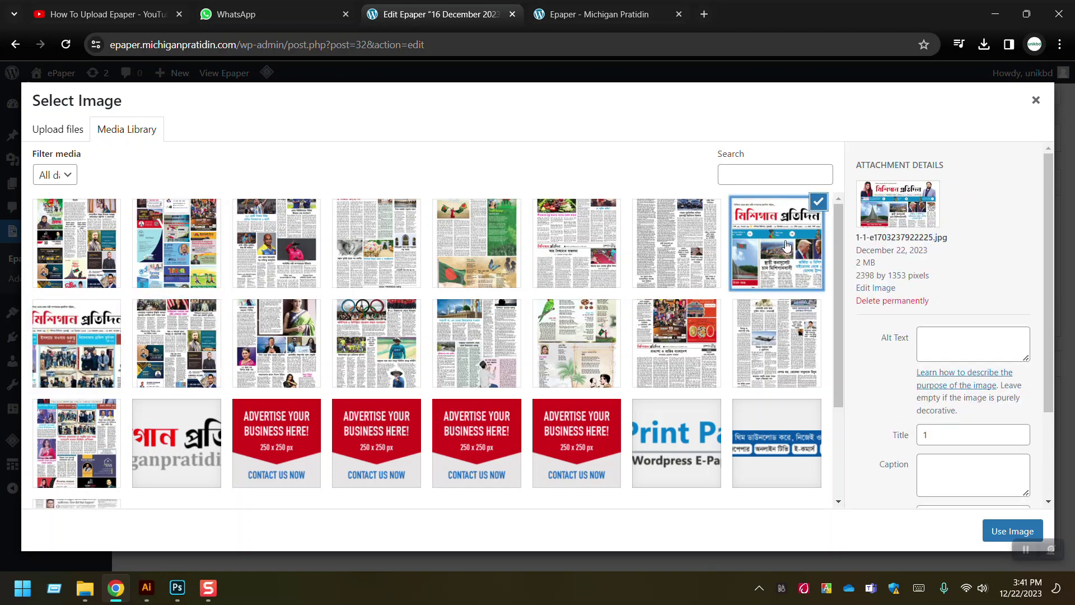
{"action": "left_click", "coordinate": [685, 252]}
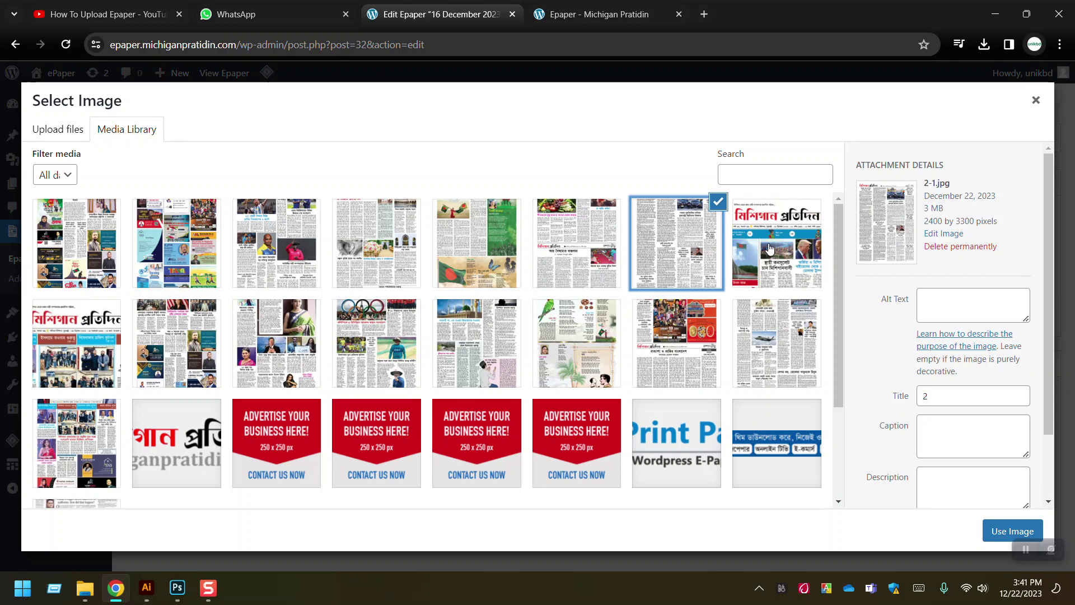
Step: Upload image 1 from the epaper folder as page 1's replacement image and update the Epaper
{"action": "left_click", "coordinate": [61, 130]}
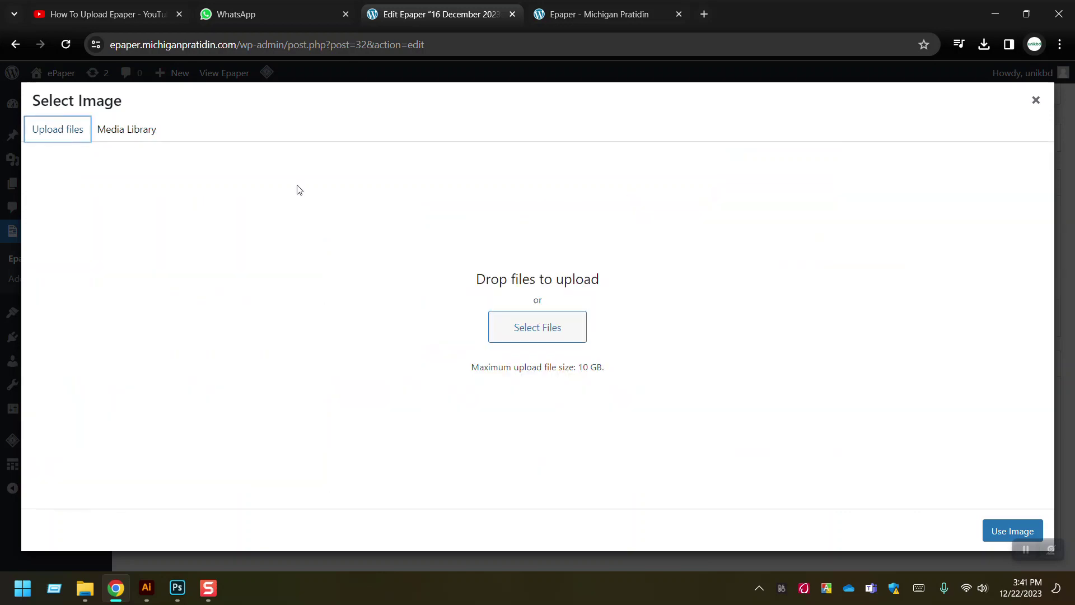
{"action": "left_click", "coordinate": [529, 331]}
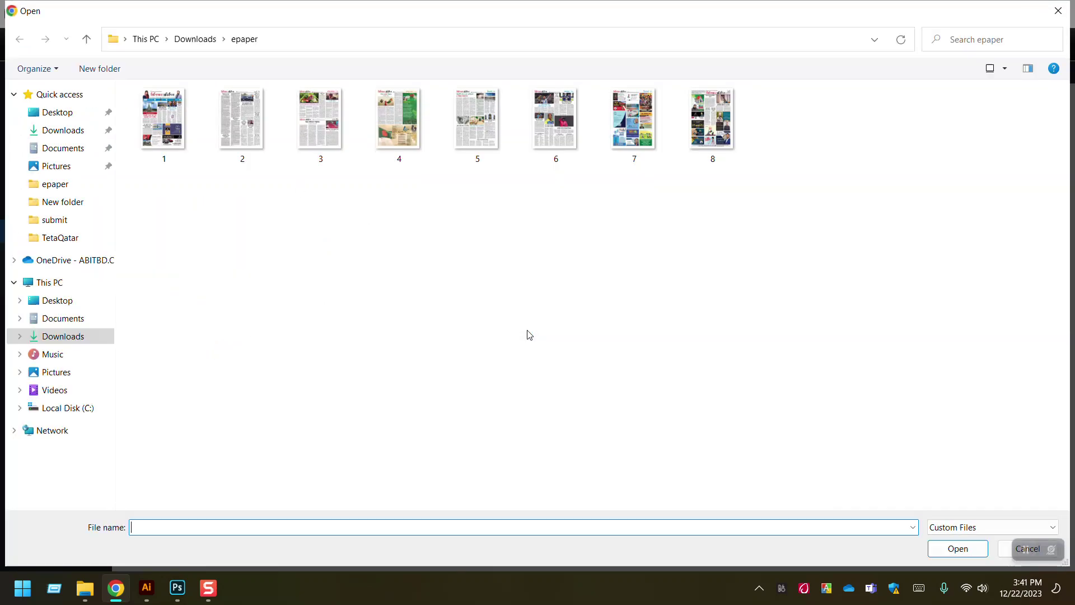
{"action": "double_click", "coordinate": [162, 105]}
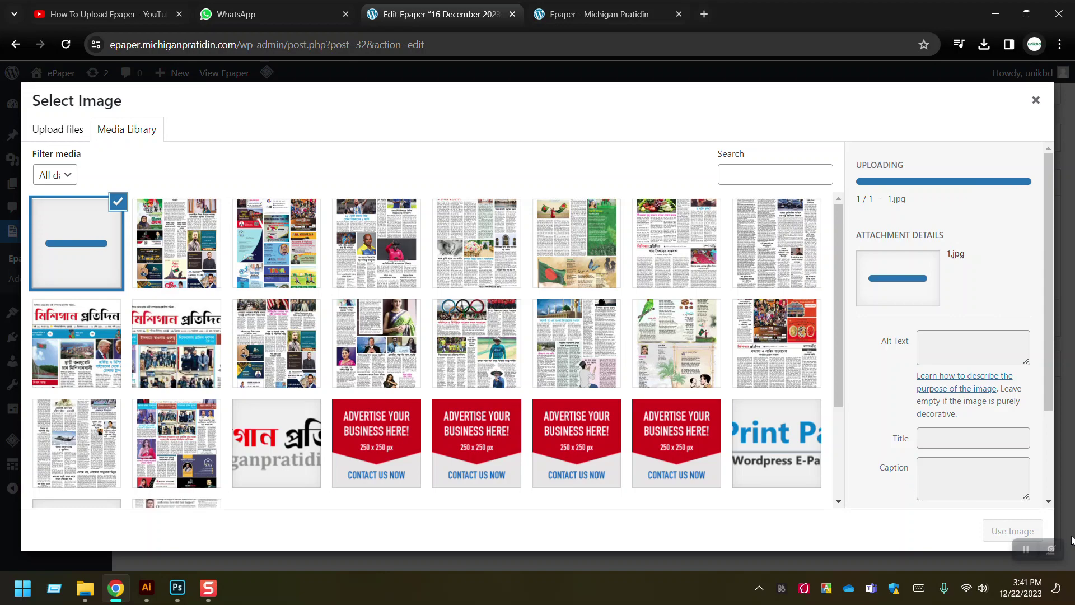
{"action": "left_click", "coordinate": [1005, 531]}
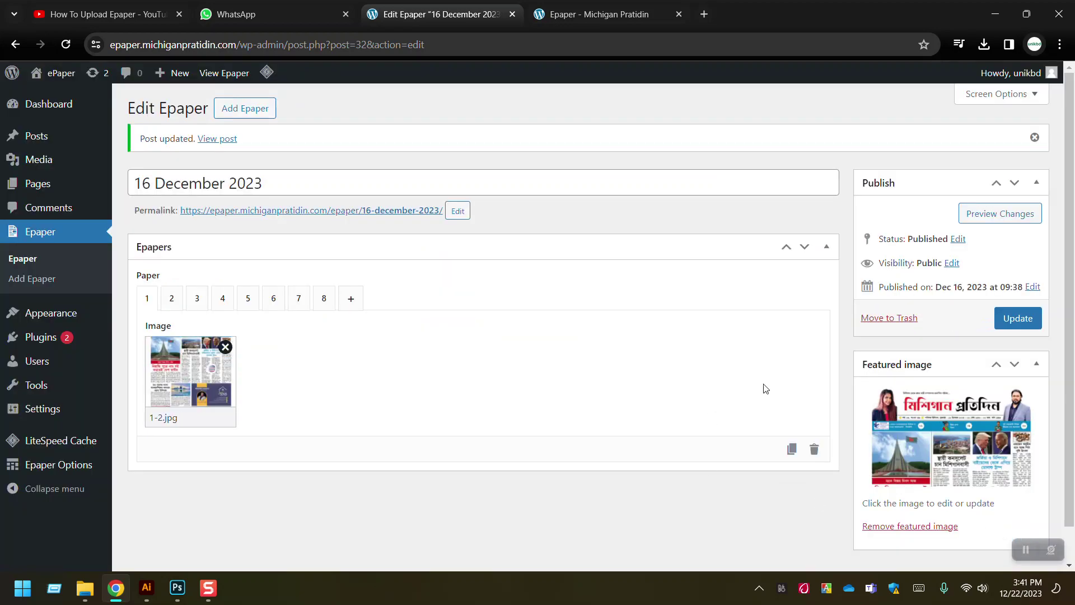
{"action": "mouse_move", "coordinate": [186, 376]}
{"action": "left_click", "coordinate": [1013, 322]}
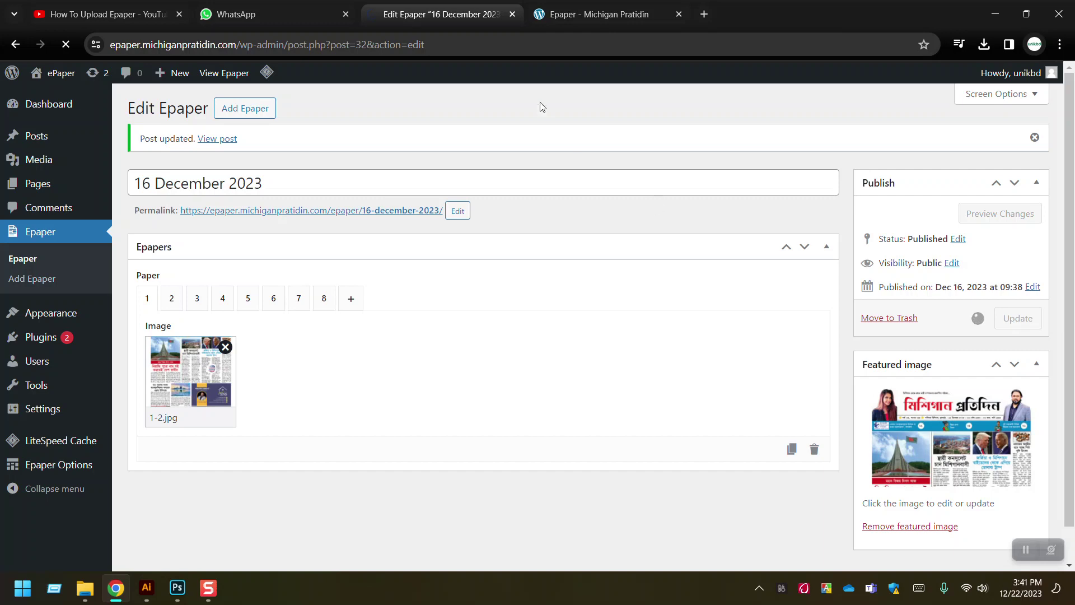
Step: Switch to the live Epaper site to check page 1 after the image replacement
{"action": "left_click", "coordinate": [611, 18]}
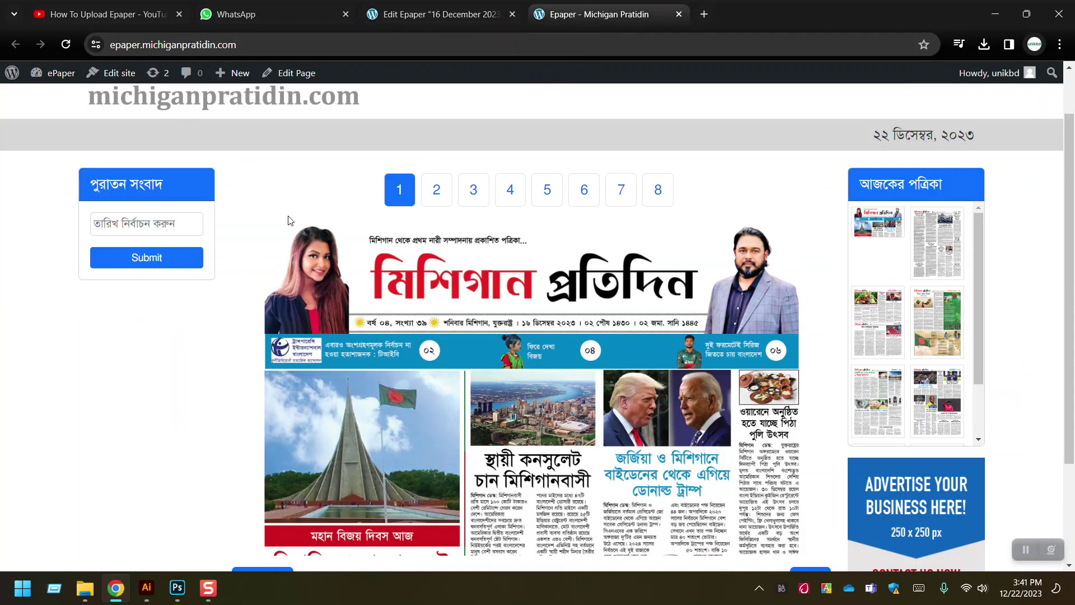